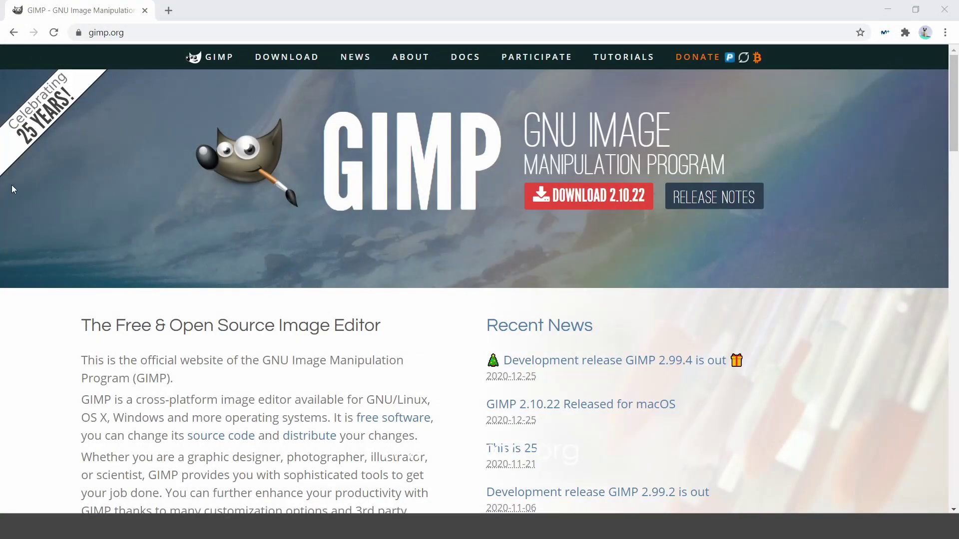
# - Visit the gimp.org Downloads page and scroll to the GIMP 2.10.22 Windows download
pyautogui.moveTo(124, 33); pyautogui.dragTo(87, 32)
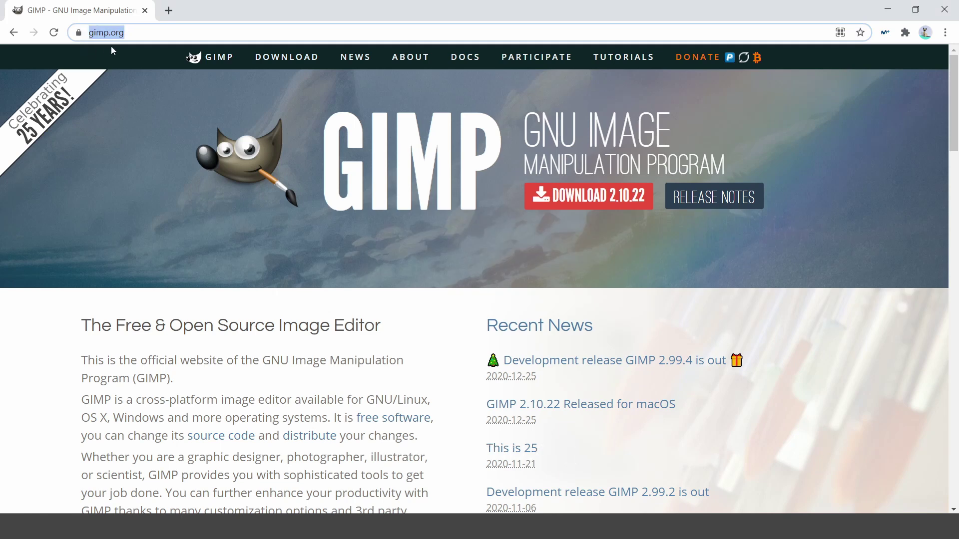
pyautogui.click(279, 57)
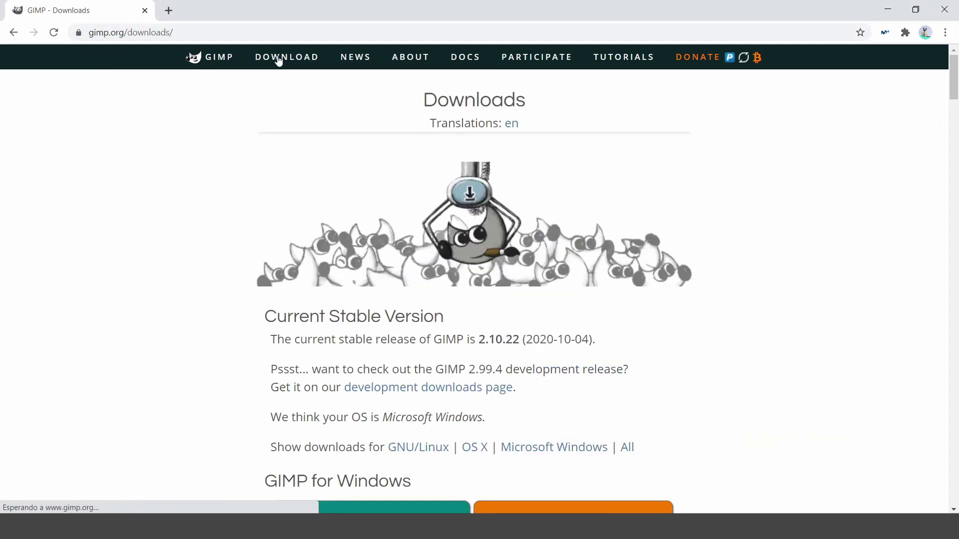
pyautogui.scroll(-2, 350, 263)
pyautogui.scroll(-1, 350, 264)
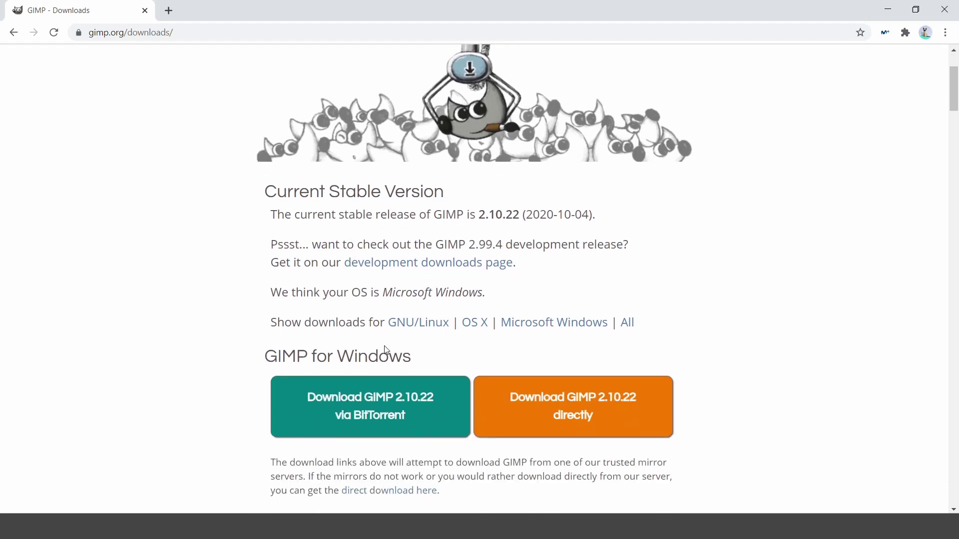
pyautogui.moveTo(385, 322); pyautogui.dragTo(649, 323)
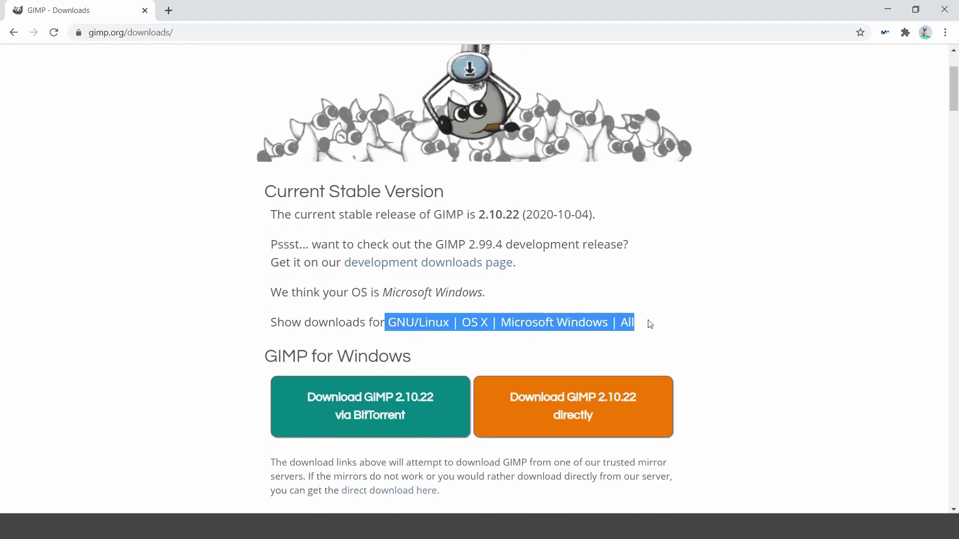
pyautogui.click(724, 332)
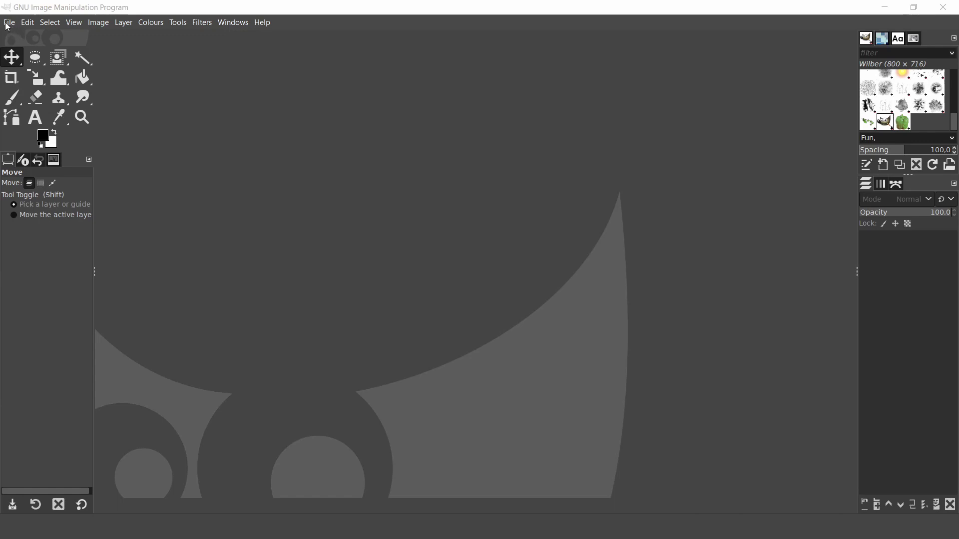
# - Start a new image and browse the Template presets, from YouTube Thumbnail to paper and screen sizes
pyautogui.click(8, 23)
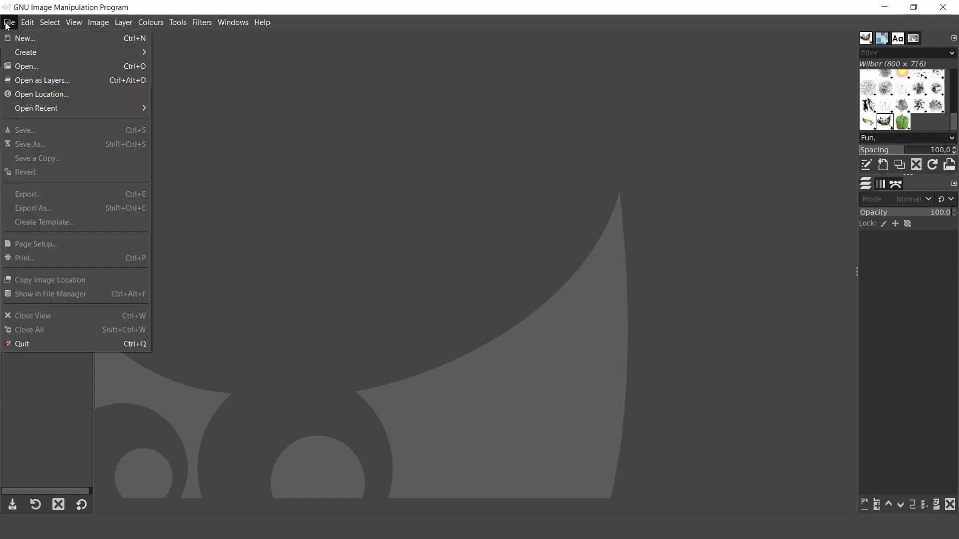
pyautogui.click(48, 40)
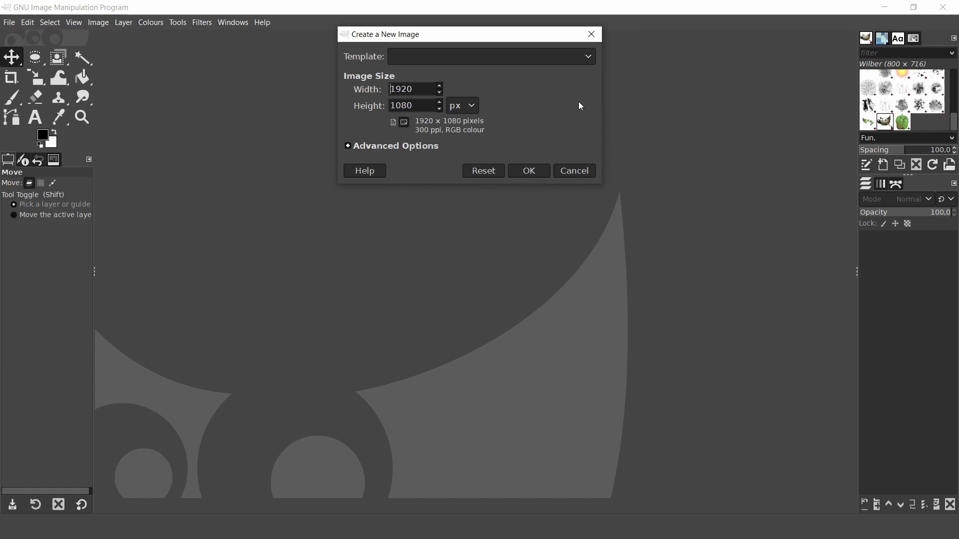
pyautogui.click(586, 58)
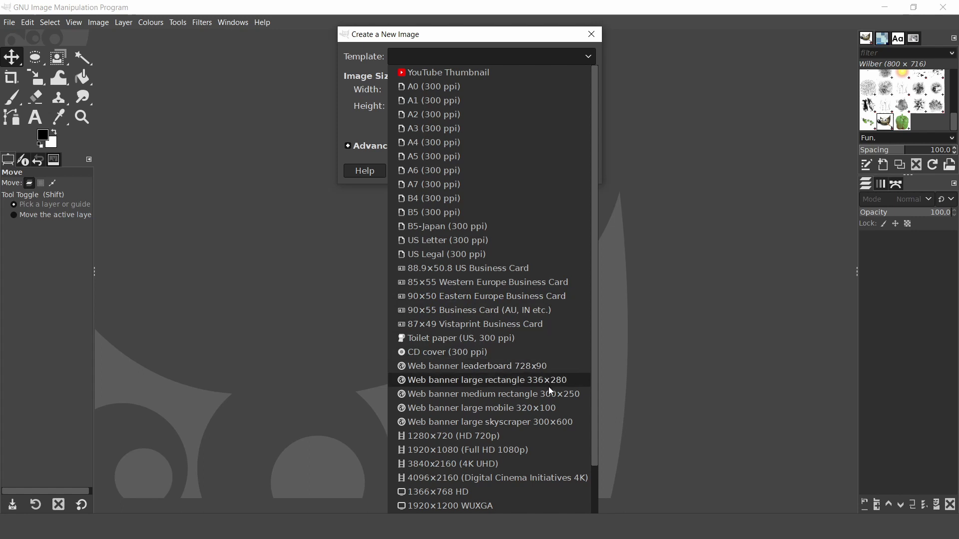
pyautogui.scroll(-3, 537, 437)
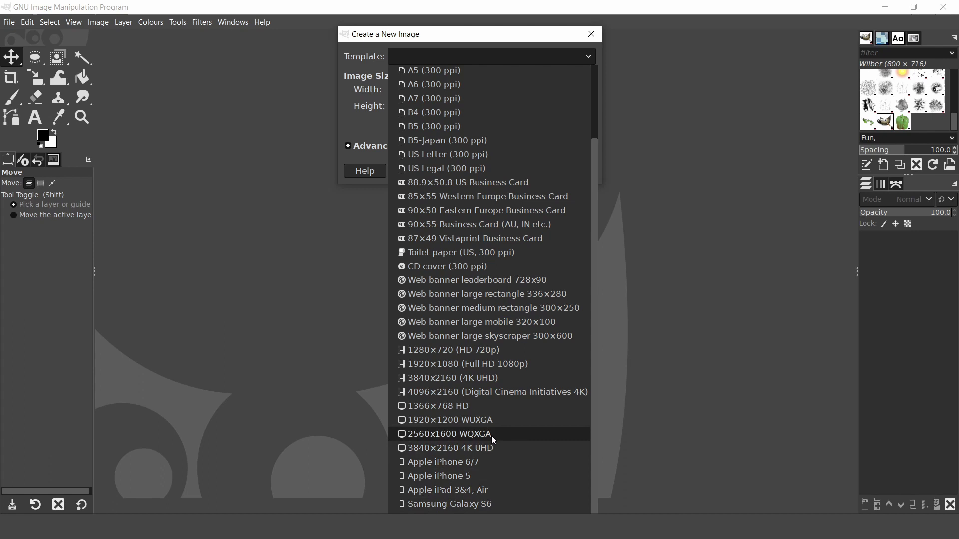
pyautogui.scroll(3, 485, 264)
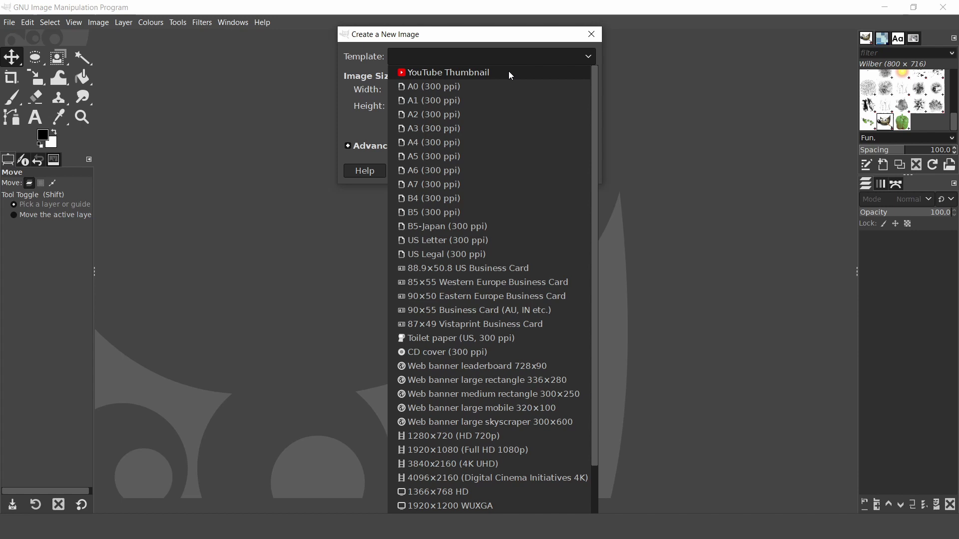
# - Dismiss the template list and check pixel units and orientation for the 1920 × 1080 canvas
pyautogui.click(351, 118)
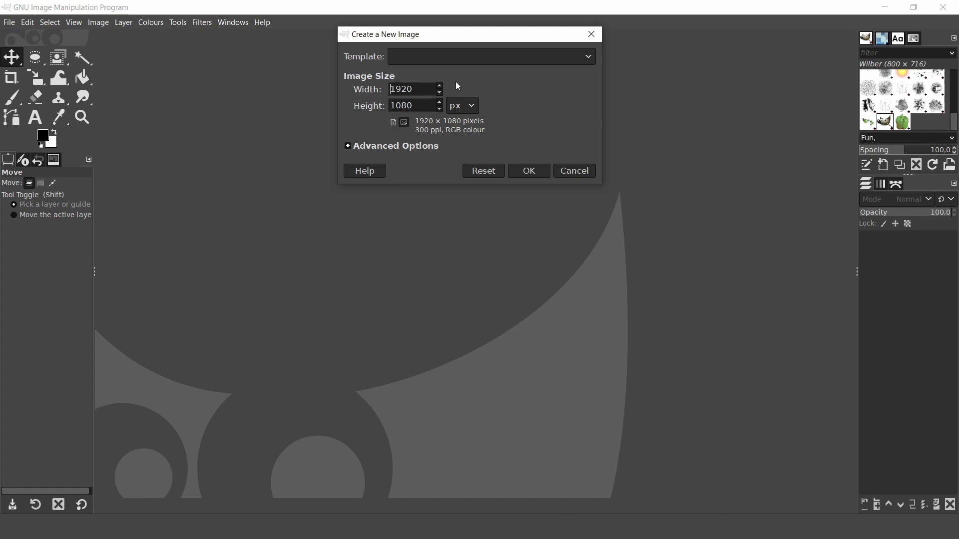
pyautogui.click(472, 106)
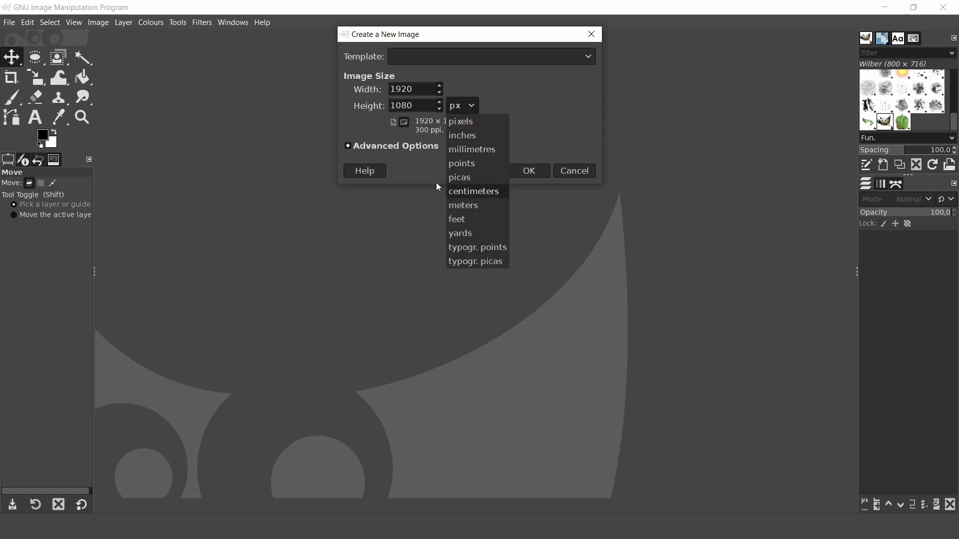
pyautogui.click(391, 139)
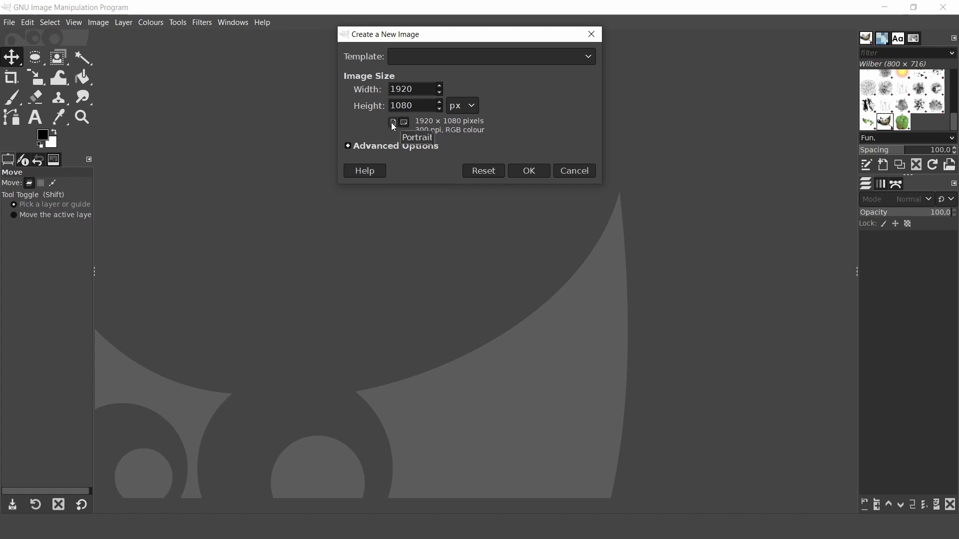
pyautogui.click(393, 124)
# - In Advanced Options, try X resolution 72, then restore it to 300 ppi
pyautogui.click(394, 145)
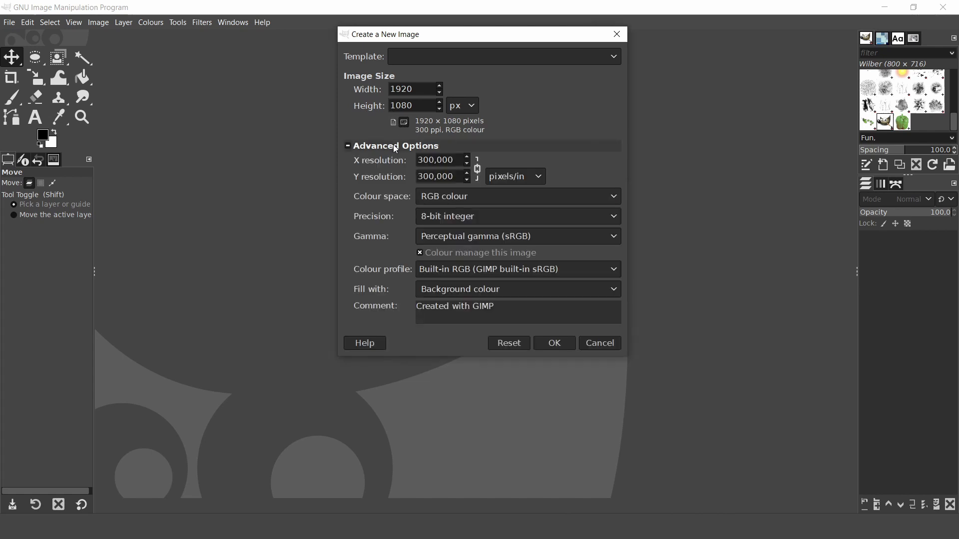
pyautogui.moveTo(434, 160); pyautogui.dragTo(415, 163)
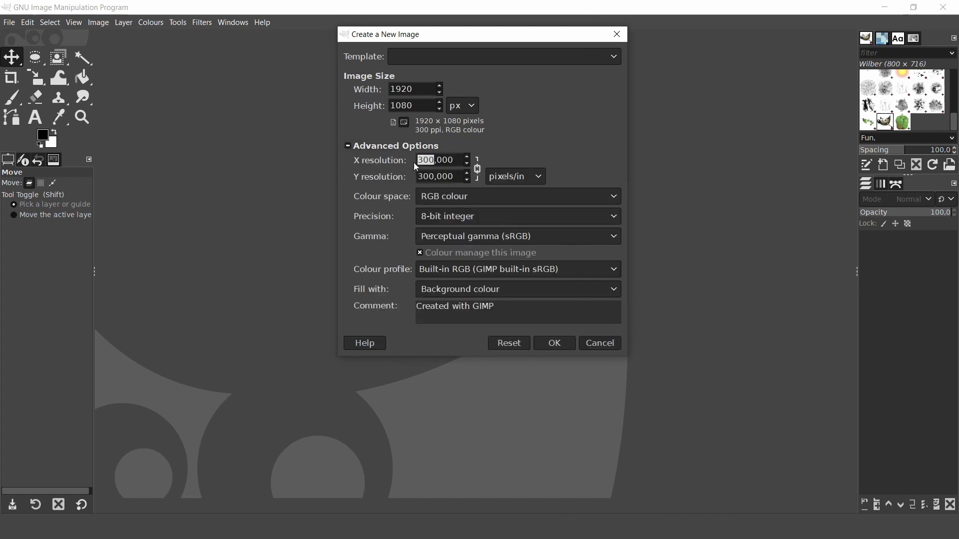
pyautogui.write('72')
pyautogui.moveTo(429, 160); pyautogui.dragTo(413, 178)
pyautogui.write('300')
# - Keep RGB colour space and set Fill with to White
pyautogui.click(608, 193)
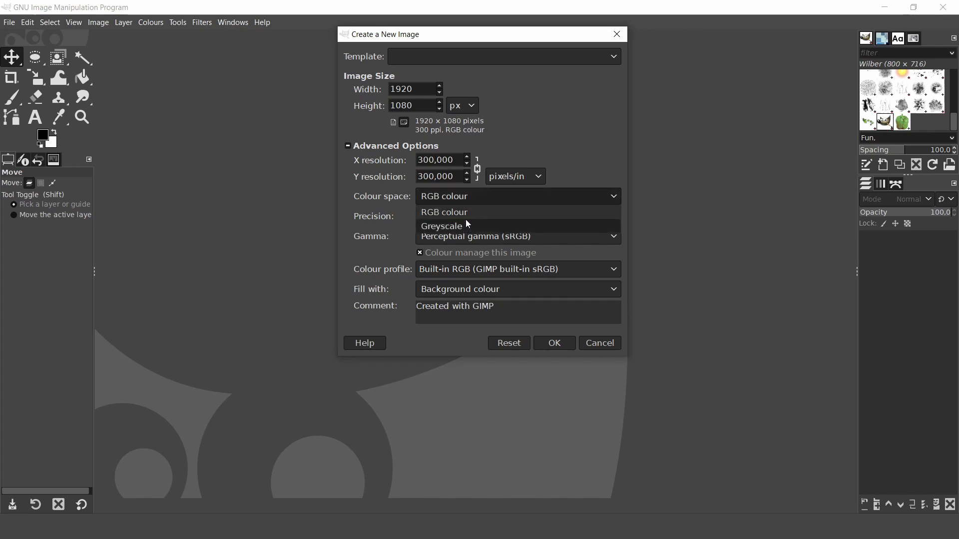
pyautogui.click(471, 196)
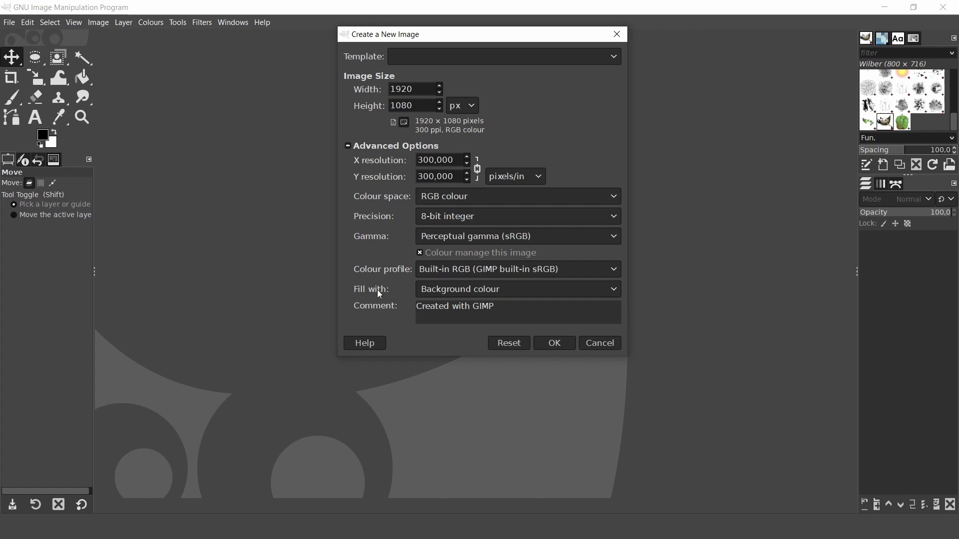
pyautogui.click(613, 292)
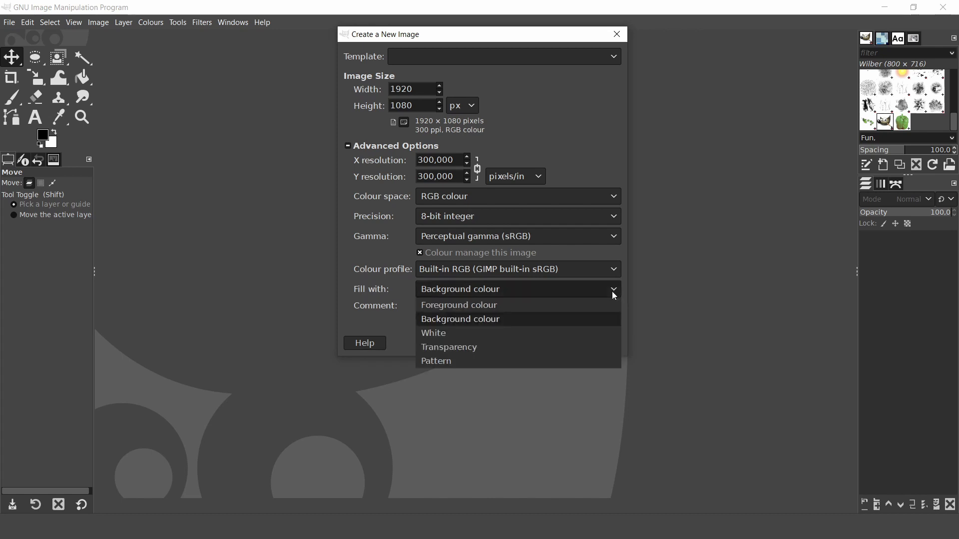
pyautogui.click(456, 334)
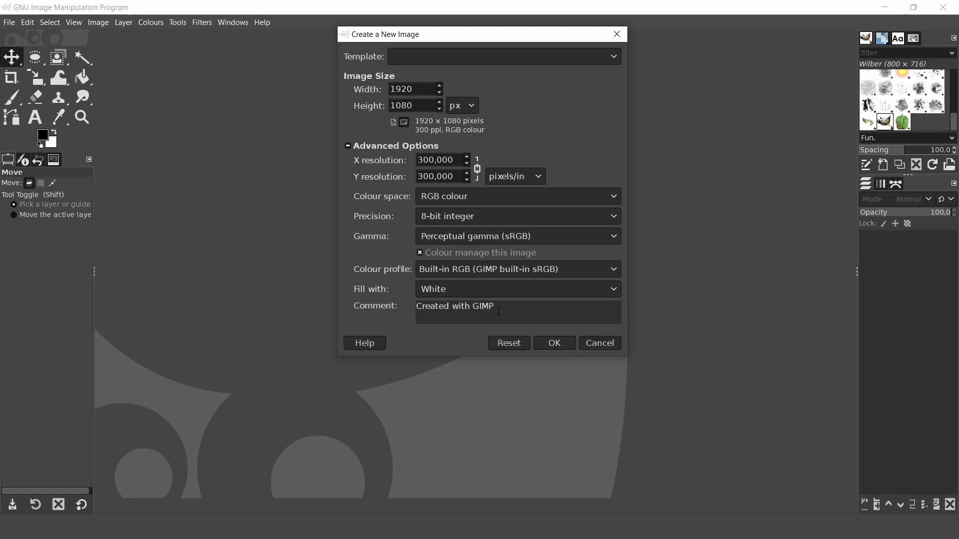
pyautogui.moveTo(499, 305); pyautogui.dragTo(414, 307)
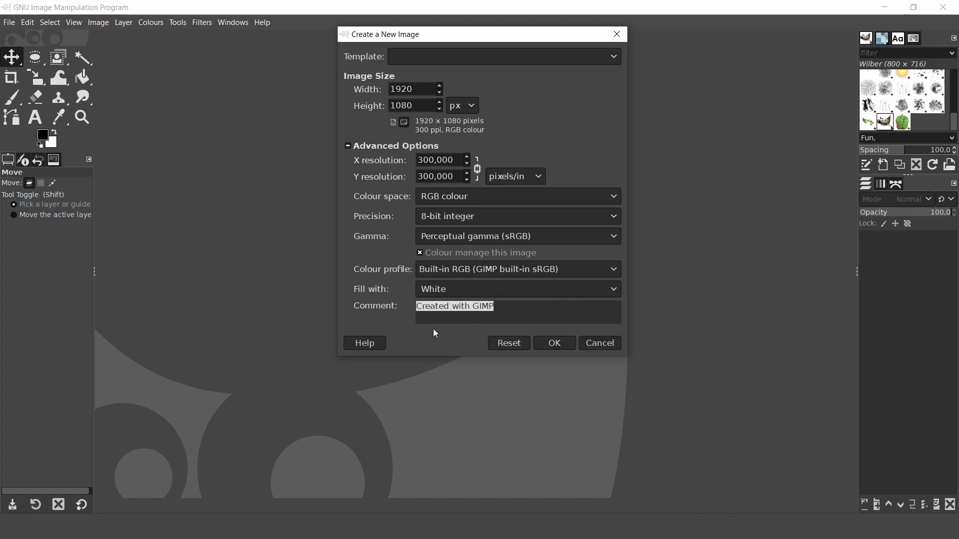
# - Confirm the 1920 × 1080 white canvas and browse File > Create toward Screenshot
pyautogui.click(543, 347)
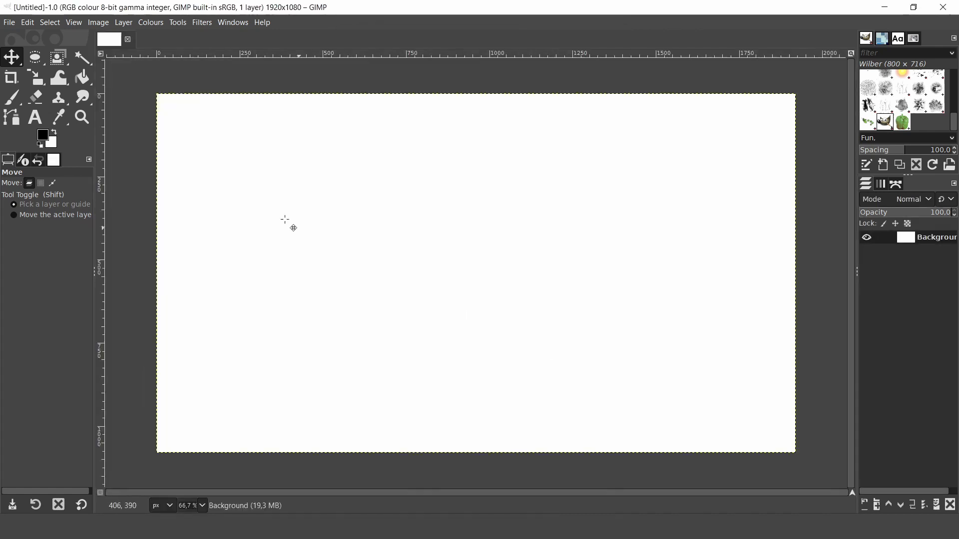
pyautogui.click(10, 23)
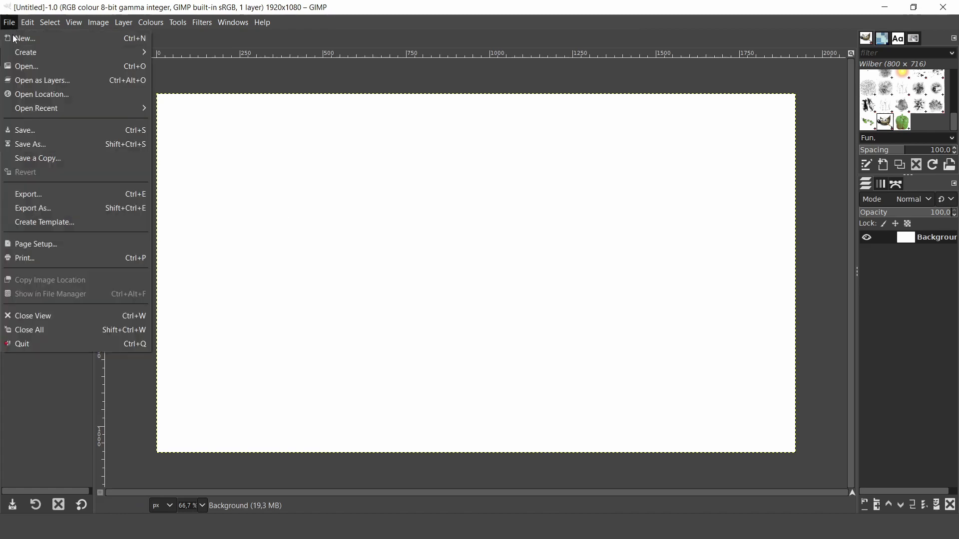
pyautogui.moveTo(46, 55)
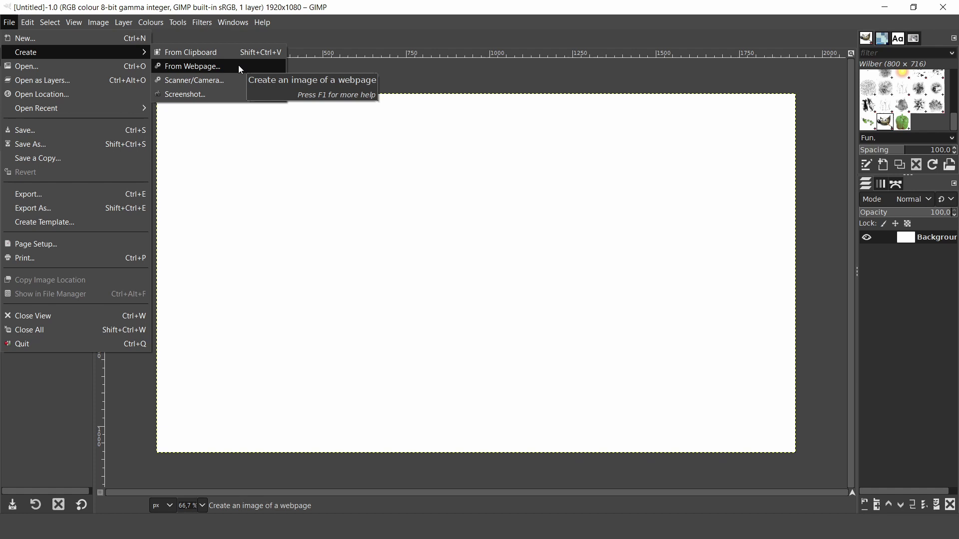
pyautogui.click(238, 95)
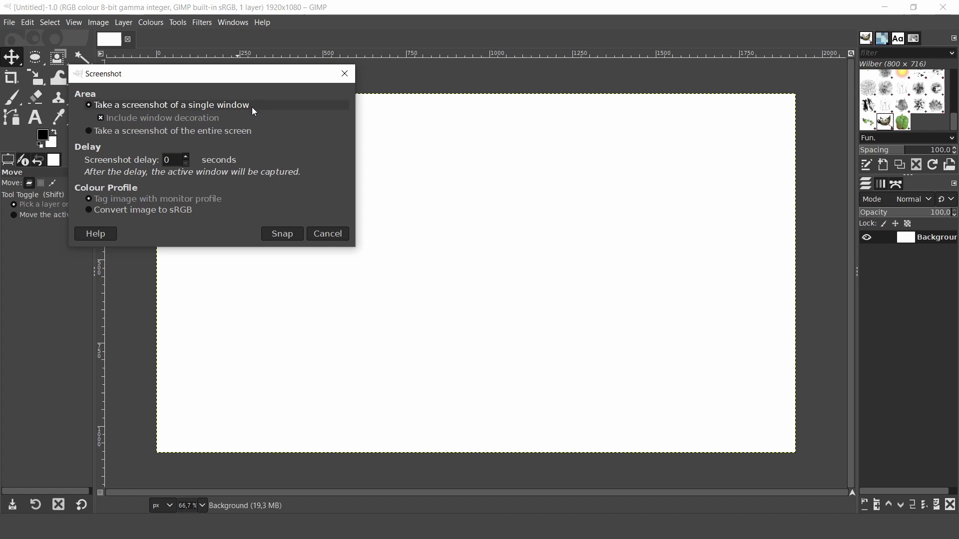
pyautogui.click(89, 131)
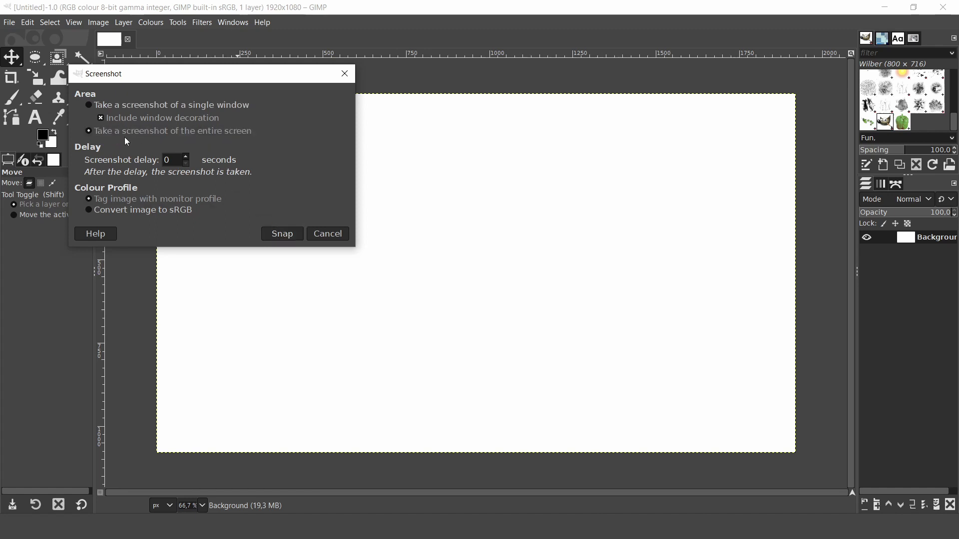
pyautogui.click(88, 105)
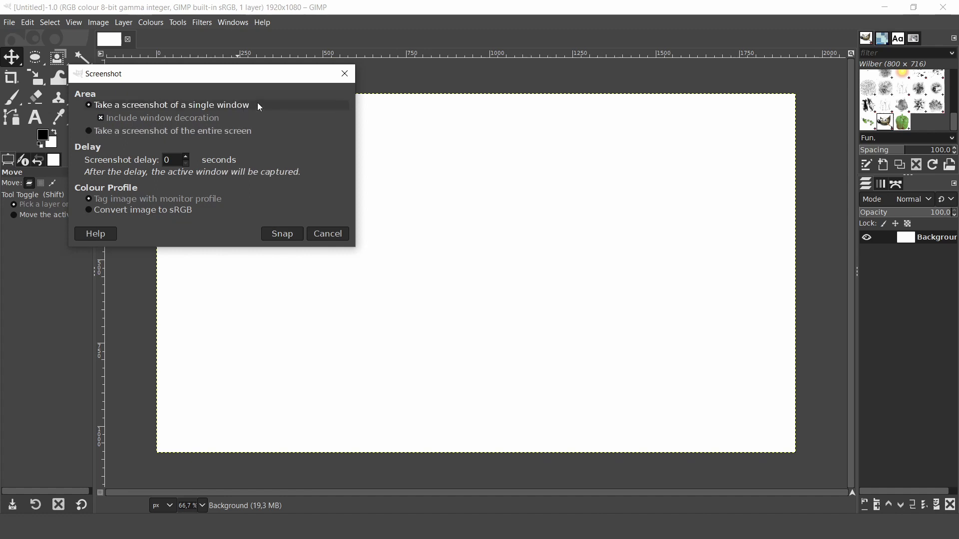
pyautogui.click(279, 234)
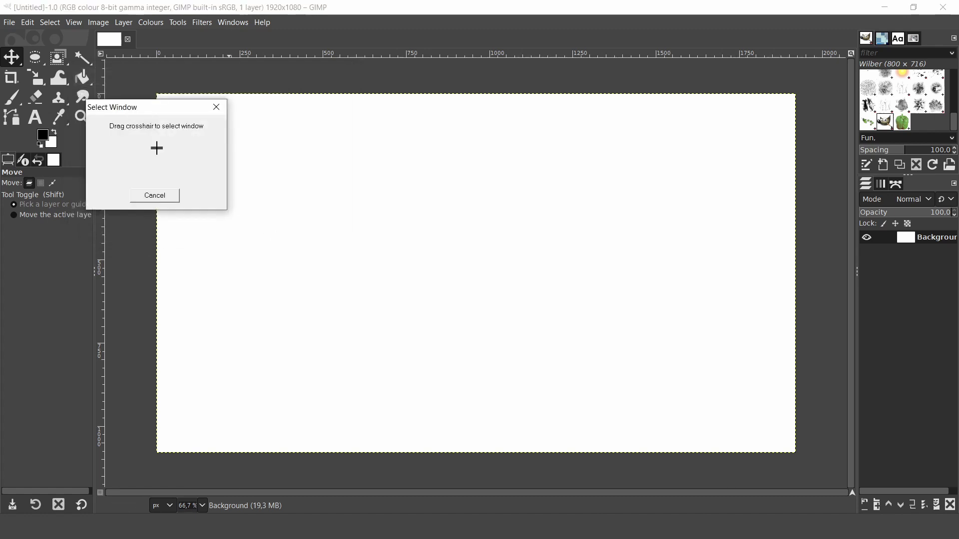
pyautogui.moveTo(164, 147); pyautogui.dragTo(328, 83)
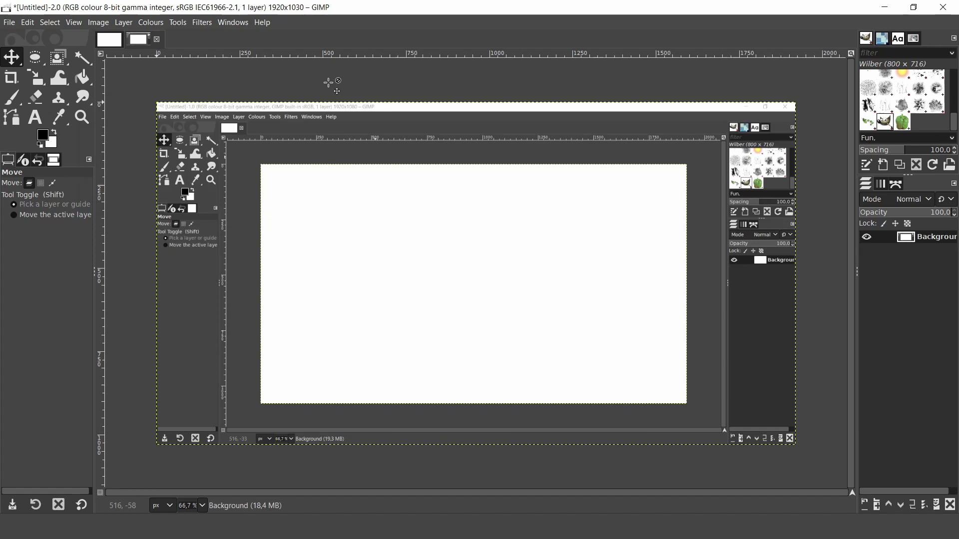
pyautogui.click(158, 40)
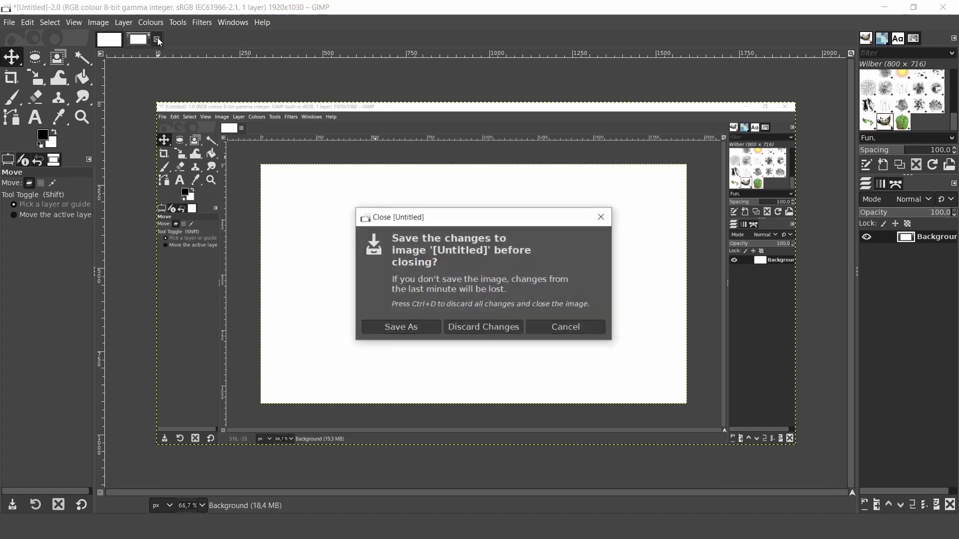
pyautogui.click(475, 328)
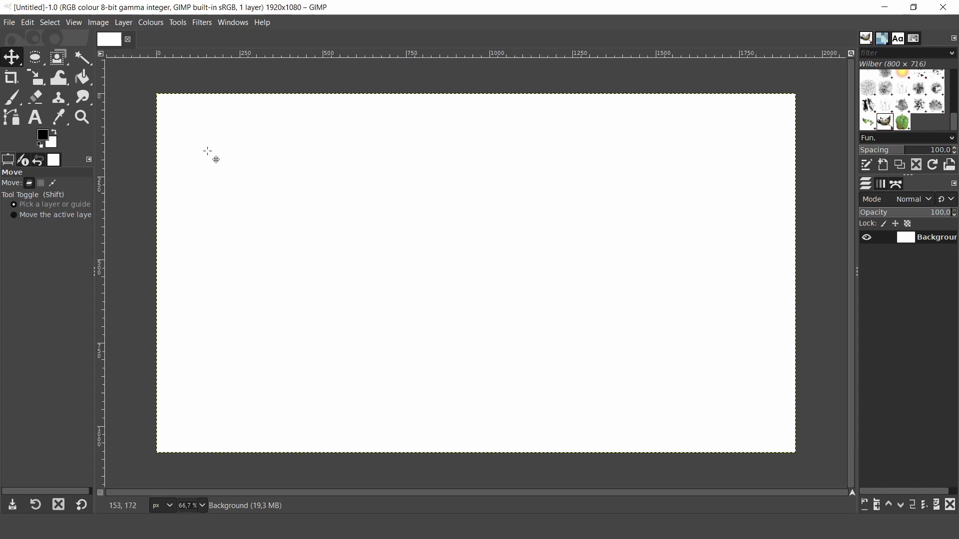
# - Browse Search, Recently Used and DATA (D:) in Open Image, previewing the green-eyed cat photo
pyautogui.click(11, 24)
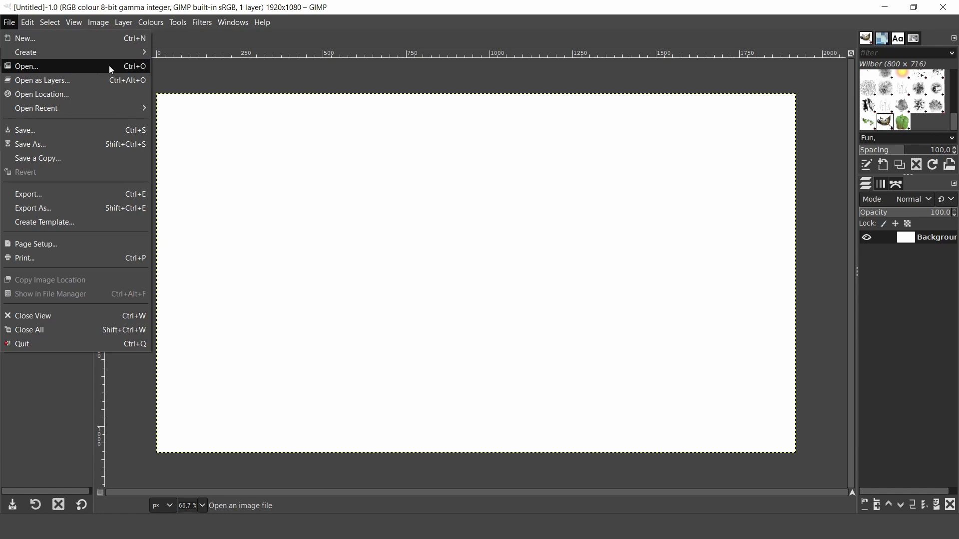
pyautogui.click(82, 65)
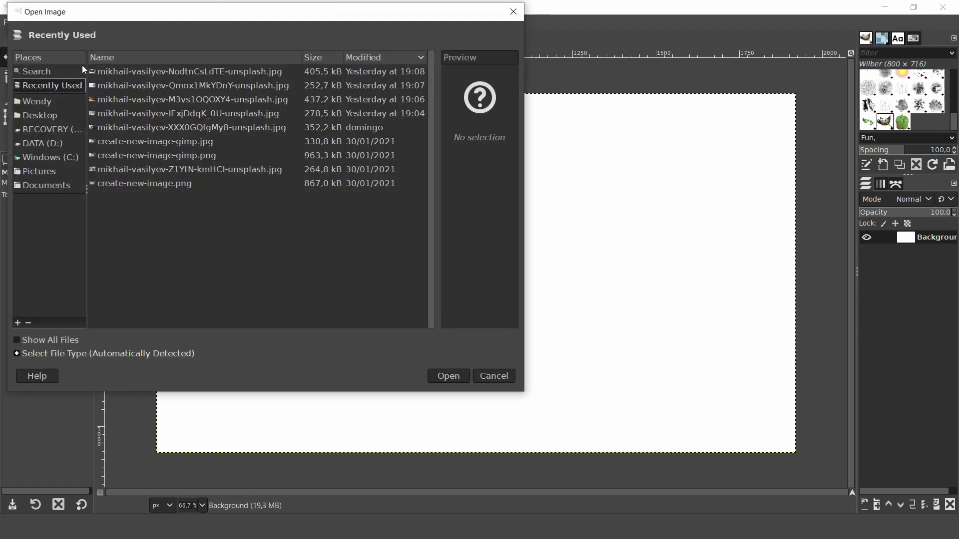
pyautogui.click(54, 71)
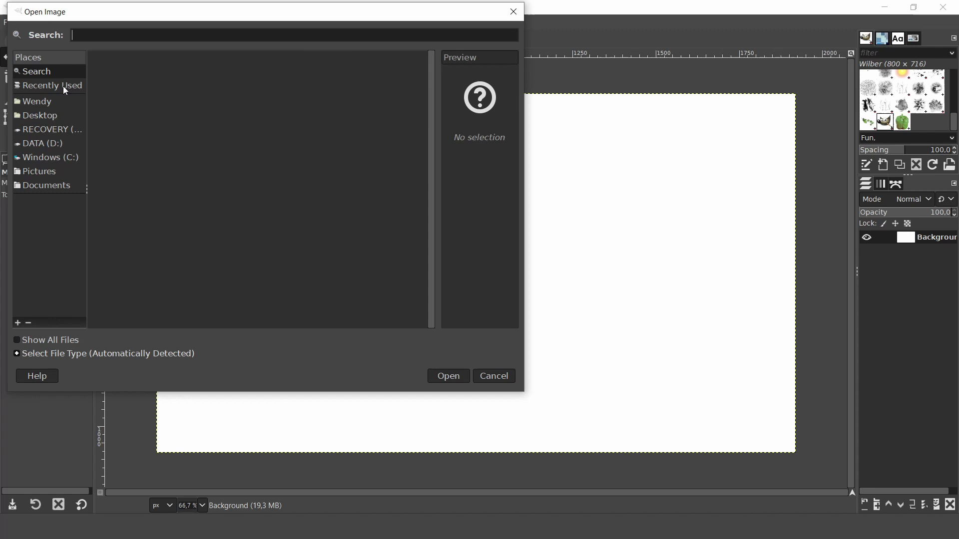
pyautogui.click(62, 86)
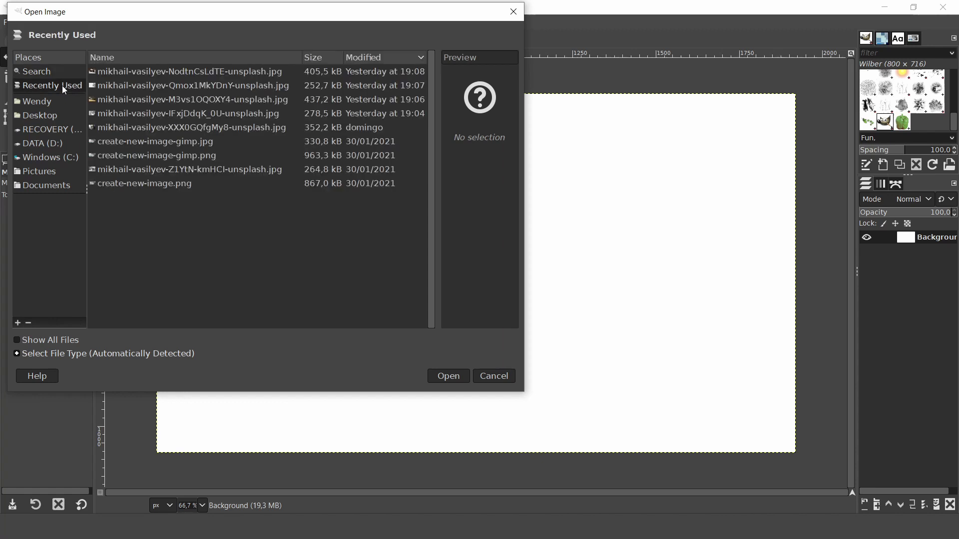
pyautogui.click(44, 145)
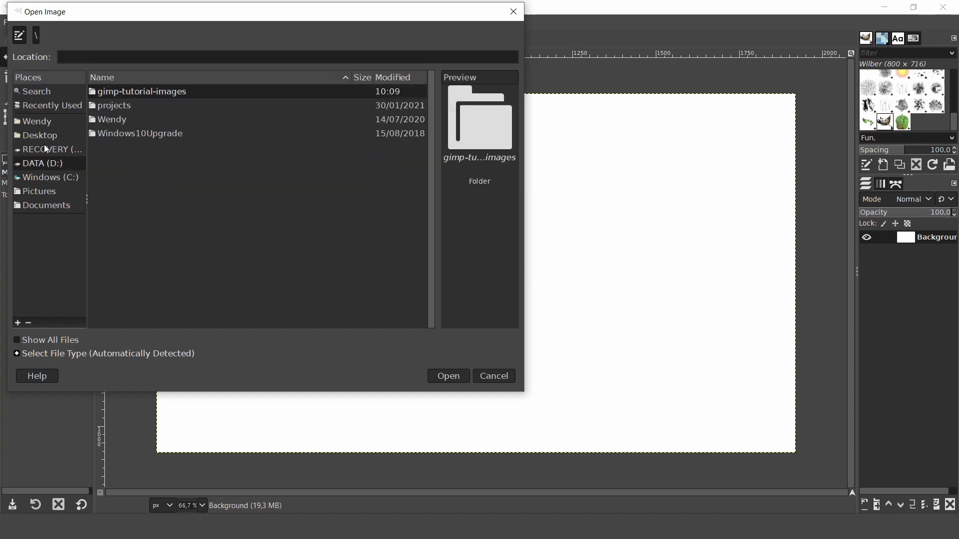
pyautogui.doubleClick(217, 92)
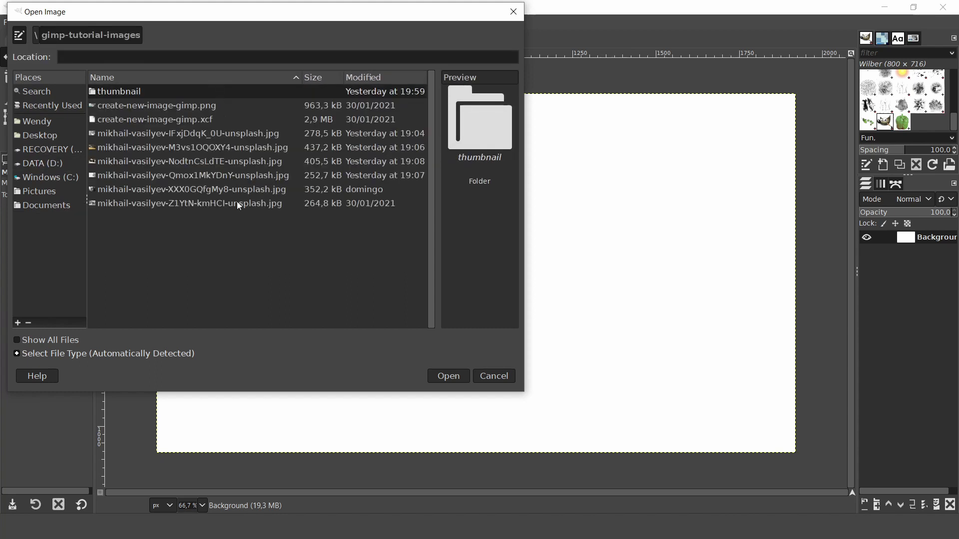
pyautogui.click(238, 205)
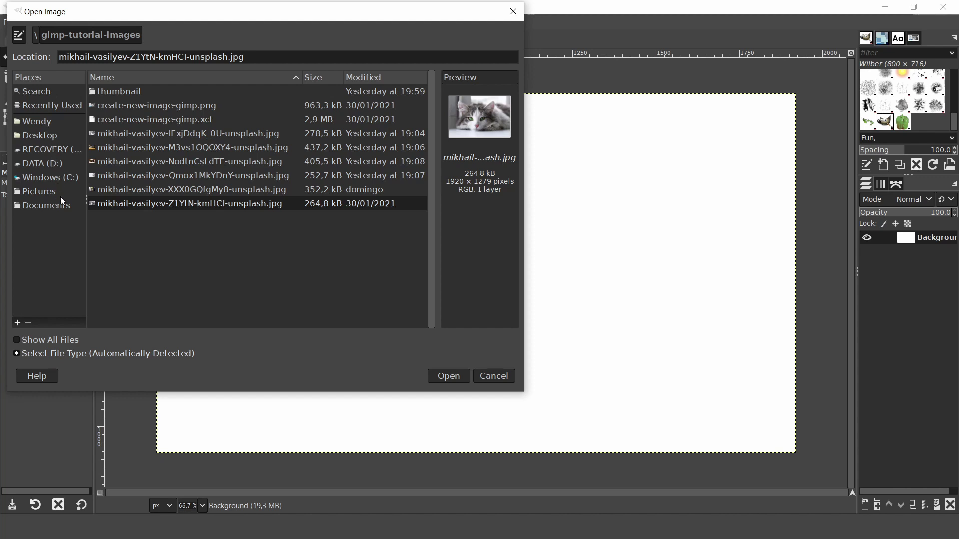
pyautogui.click(56, 165)
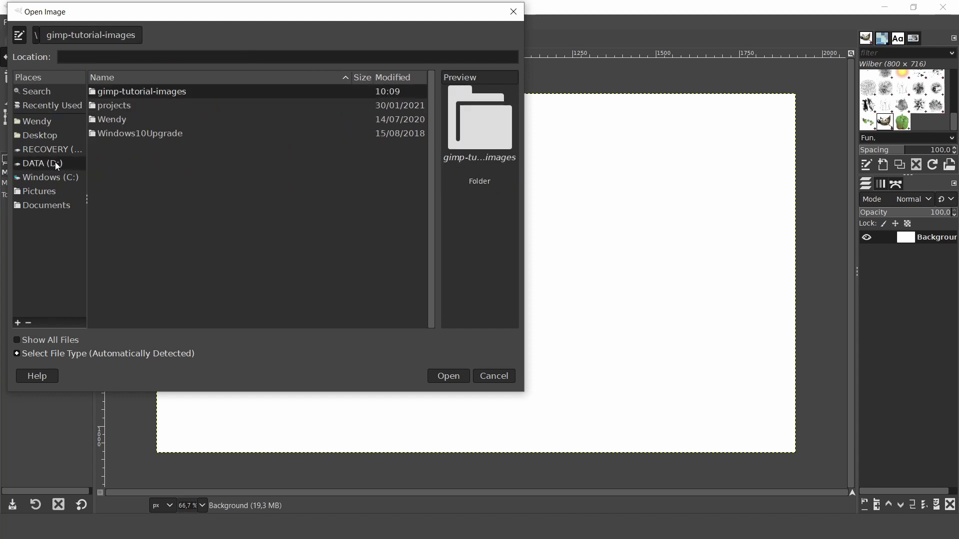
# - Bookmark the gimp-tutorial-images folder and list its files from the new bookmark
pyautogui.rightClick(221, 90)
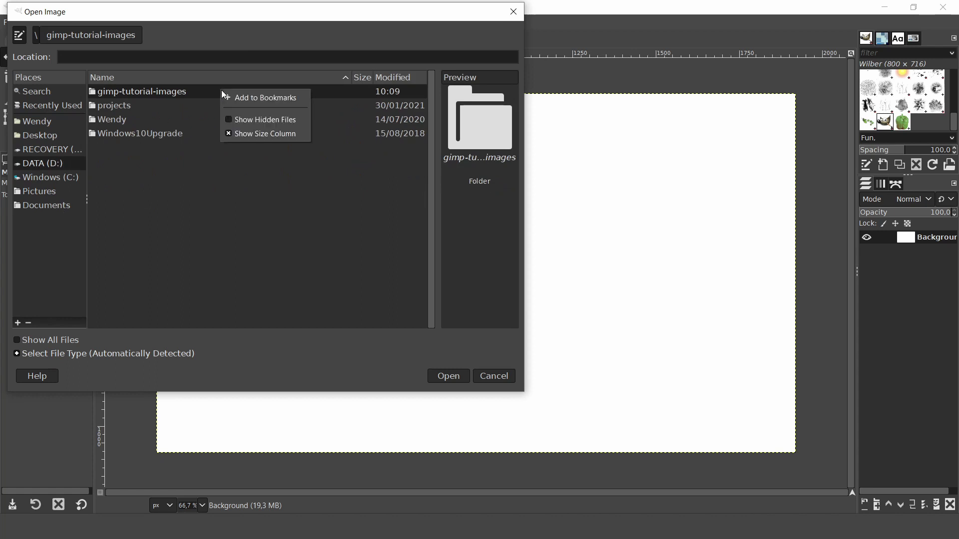
pyautogui.click(296, 97)
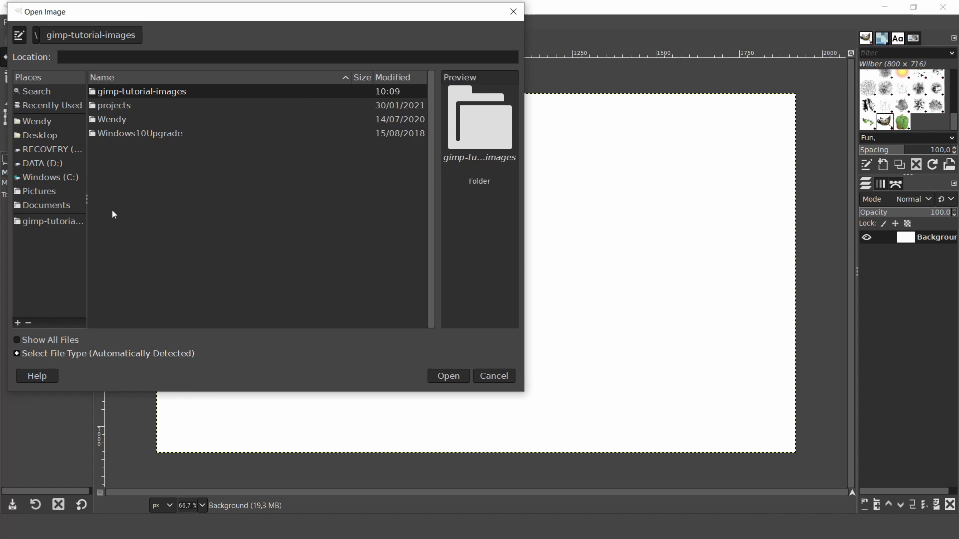
pyautogui.click(61, 220)
pyautogui.rightClick(61, 221)
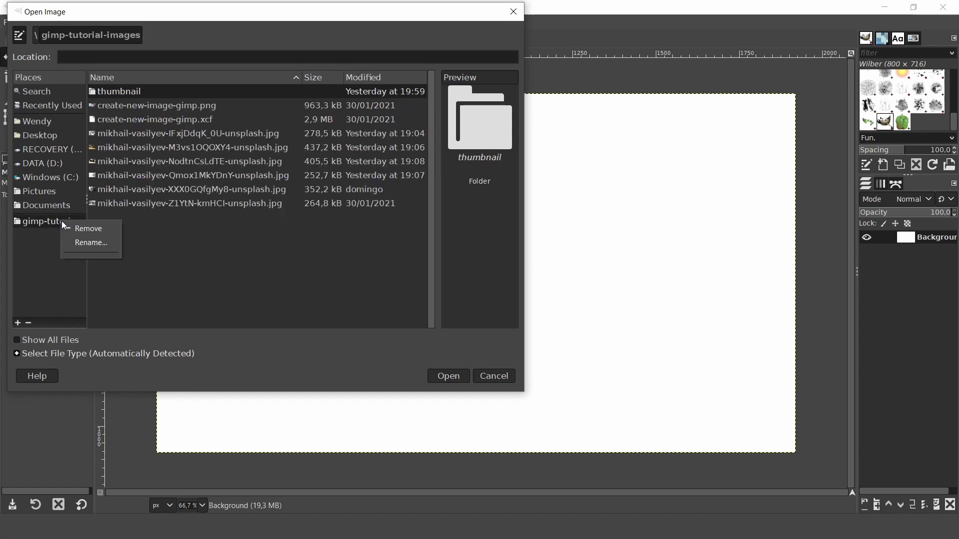
pyautogui.click(107, 229)
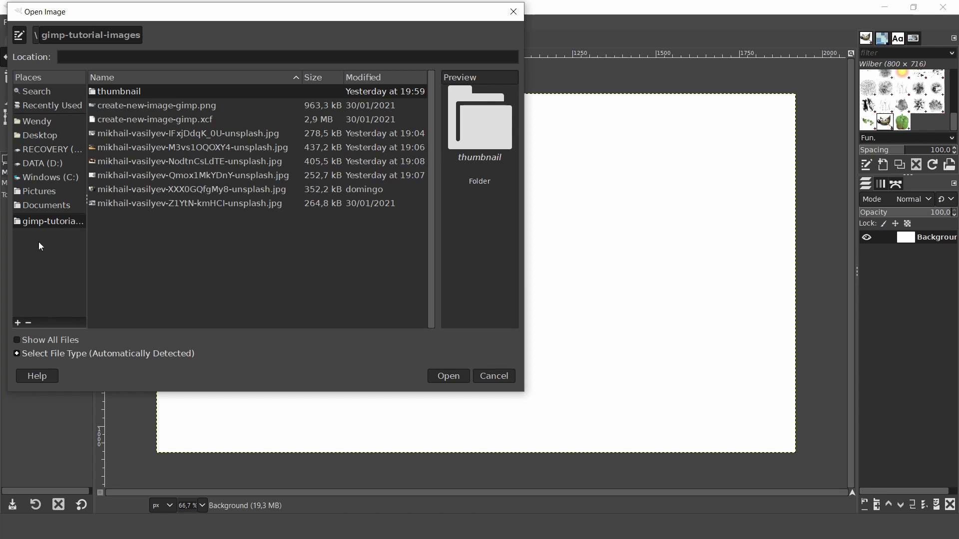
# - Open the Z1YtN cat photo converted to built-in sRGB, then reopen the Open Image dialog
pyautogui.click(241, 203)
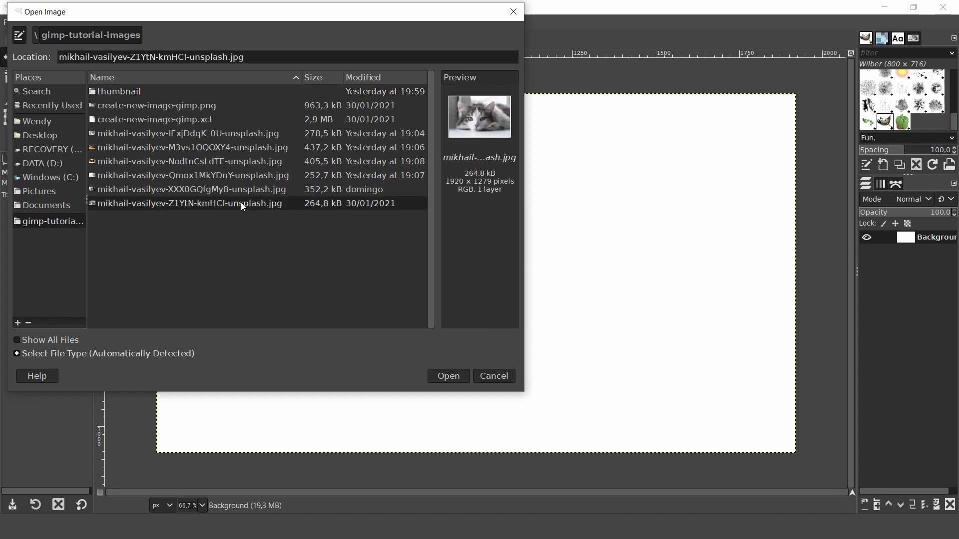
pyautogui.click(441, 375)
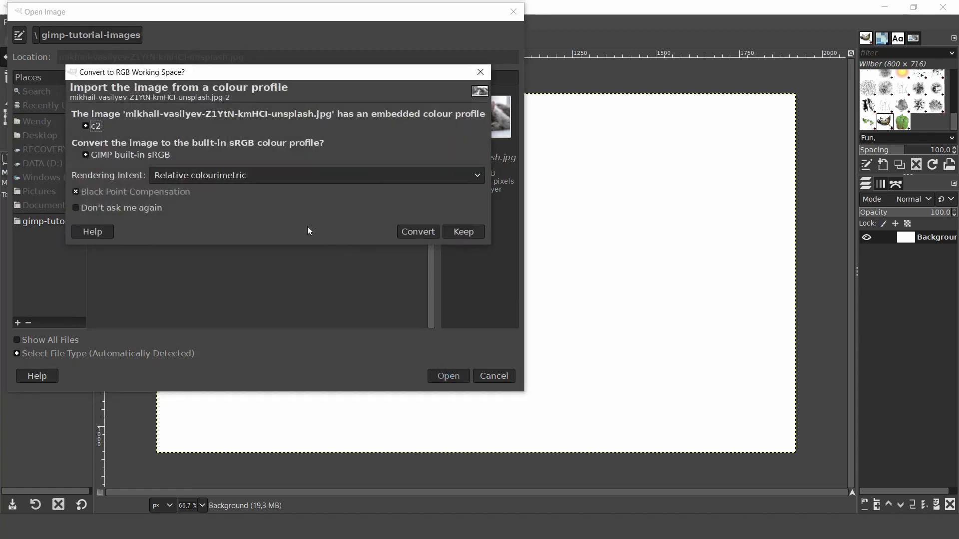
pyautogui.click(77, 208)
pyautogui.click(407, 232)
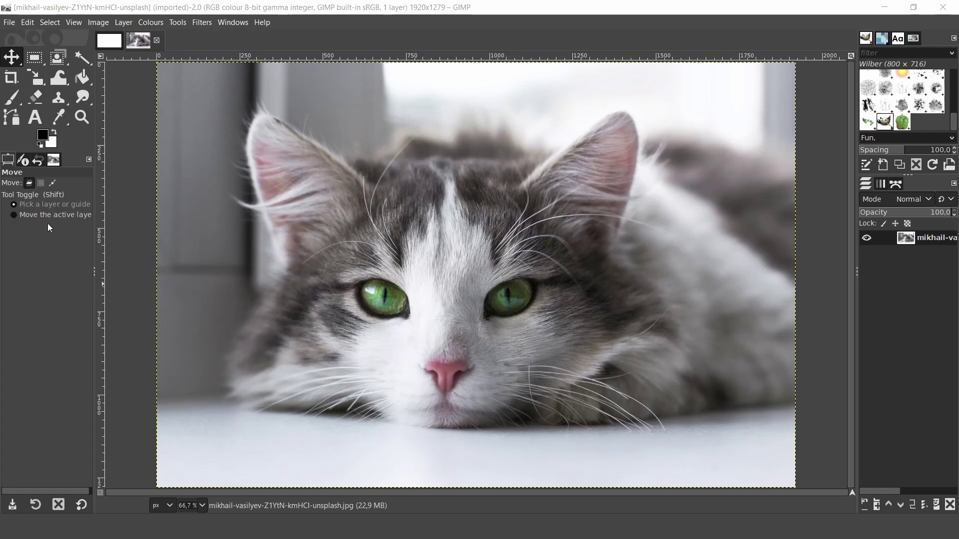
pyautogui.click(8, 23)
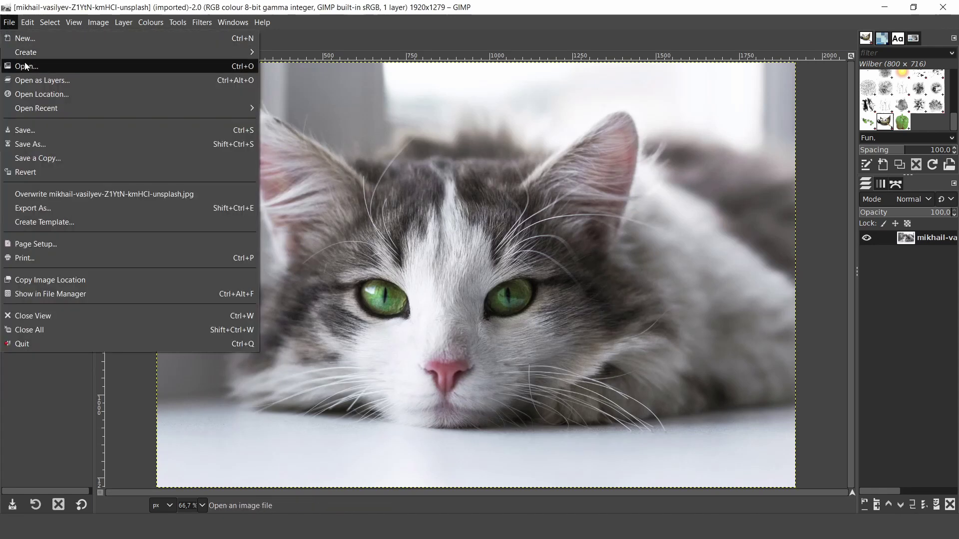
pyautogui.click(44, 65)
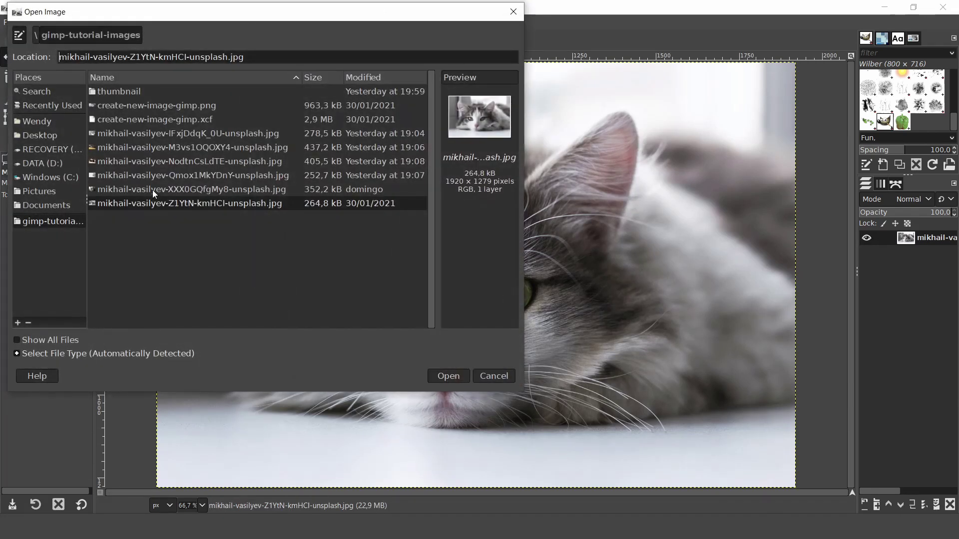
# - Open the tabby kitten and grey profile cat photos together and flip between their image tabs
pyautogui.click(152, 190)
pyautogui.click(155, 175)
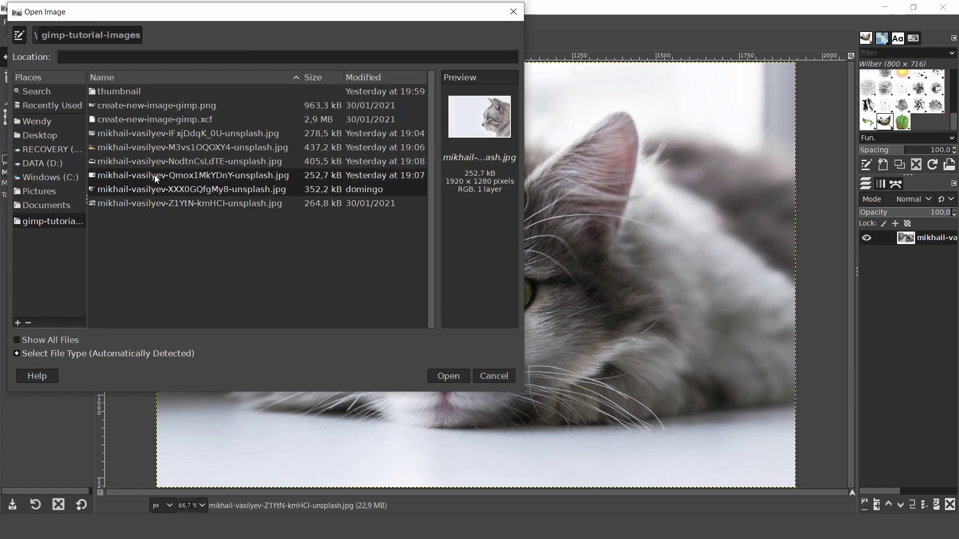
pyautogui.click(436, 373)
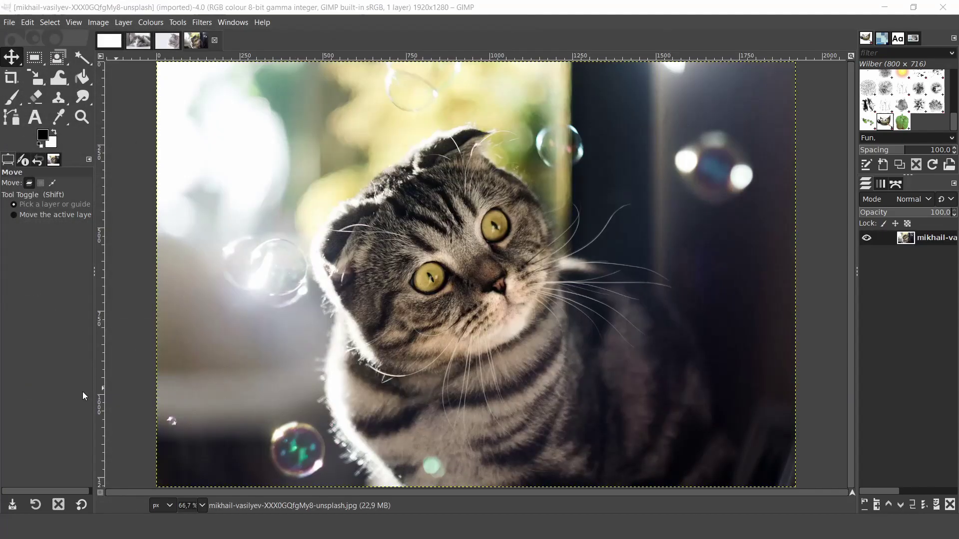
pyautogui.click(172, 41)
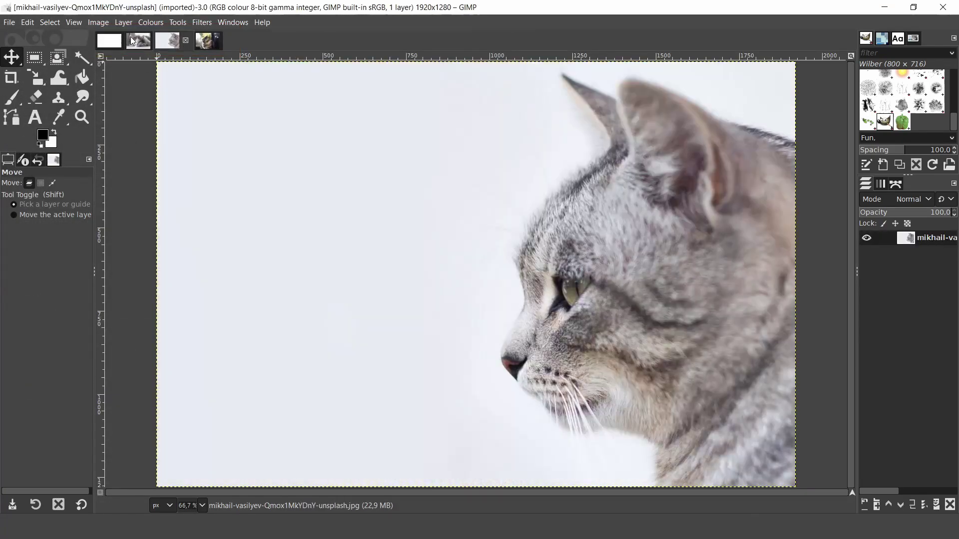
pyautogui.scroll(1, 196, 42)
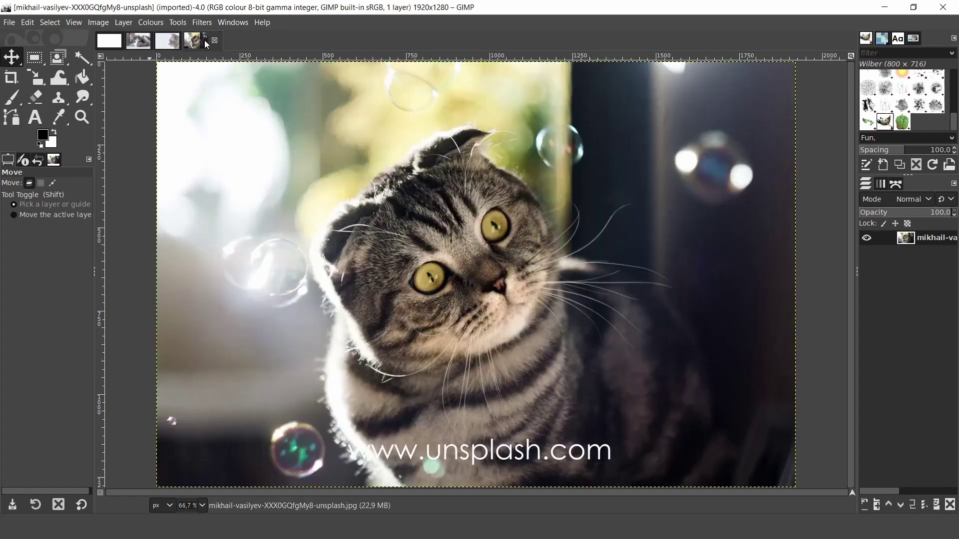
pyautogui.click(205, 40)
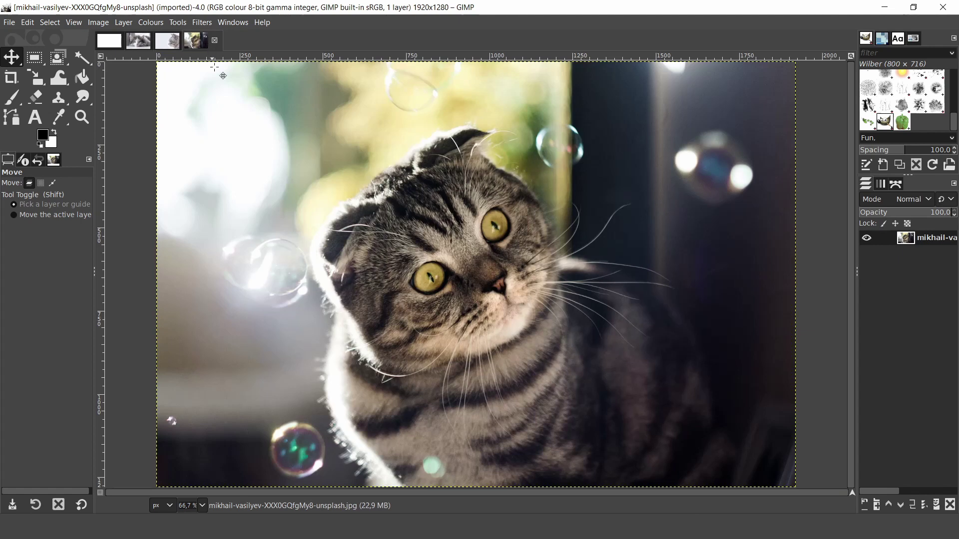
# - Drag the blanket cat photo (NodtnCsLdTE) from Explorer onto the canvas as a new layer
pyautogui.click(514, 527)
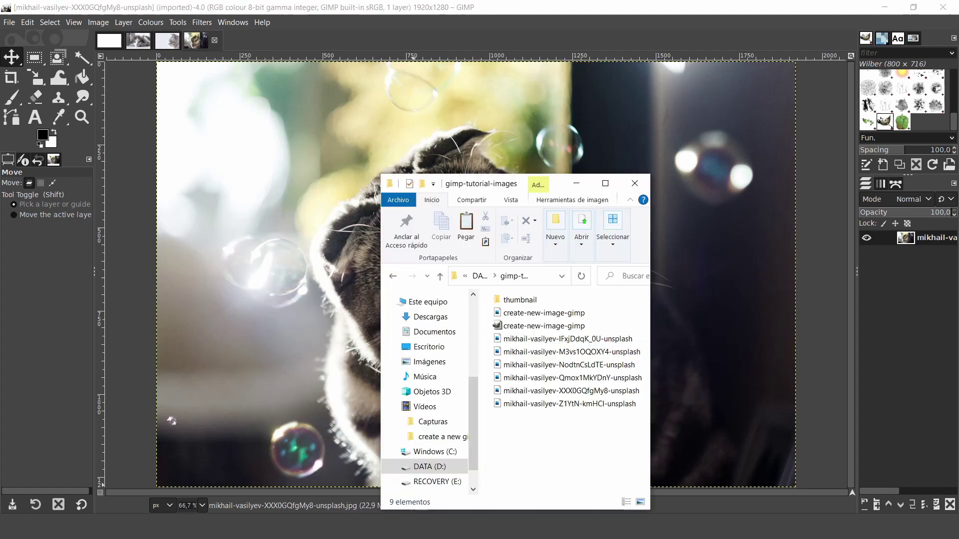
pyautogui.moveTo(554, 365); pyautogui.dragTo(272, 165)
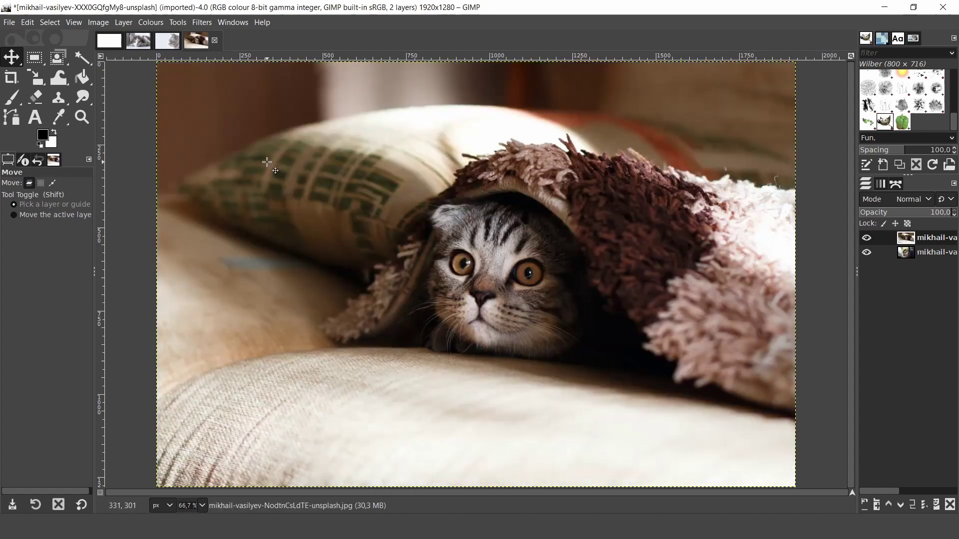
pyautogui.click(866, 239)
pyautogui.click(865, 239)
# - Drop the basket cat photo (M3vs1OQOXY4) onto GIMP's toolbox to open it as a new image
pyautogui.moveTo(355, 524)
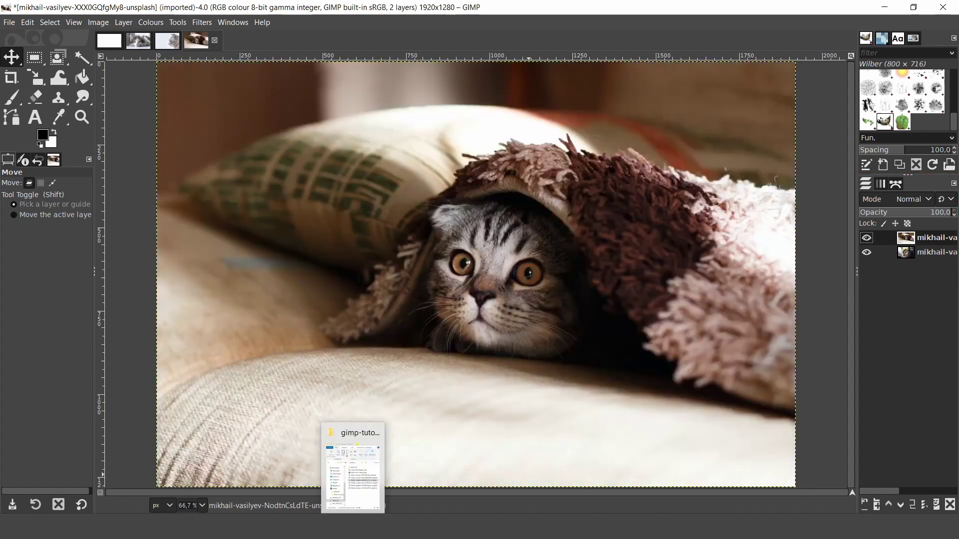
pyautogui.click(356, 495)
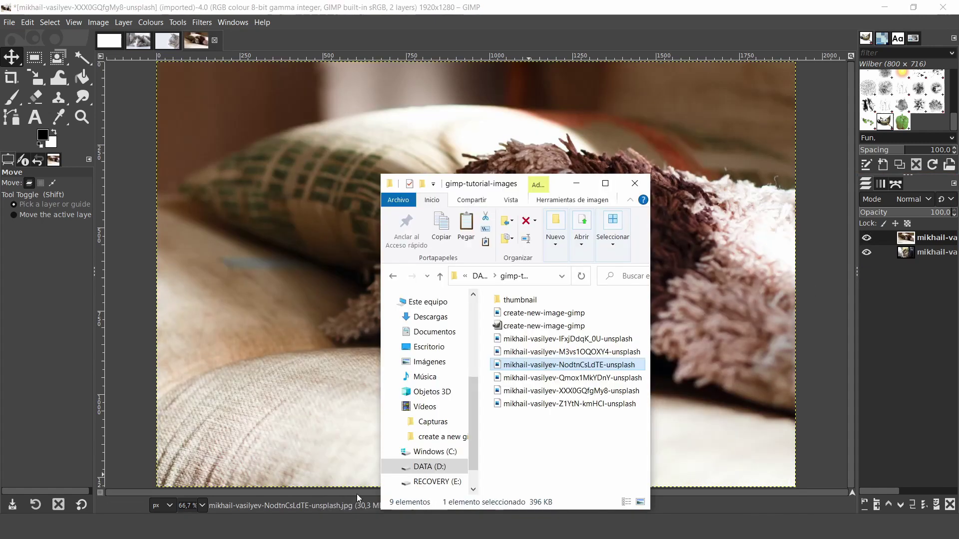
pyautogui.click(543, 352)
pyautogui.moveTo(544, 352); pyautogui.dragTo(29, 39)
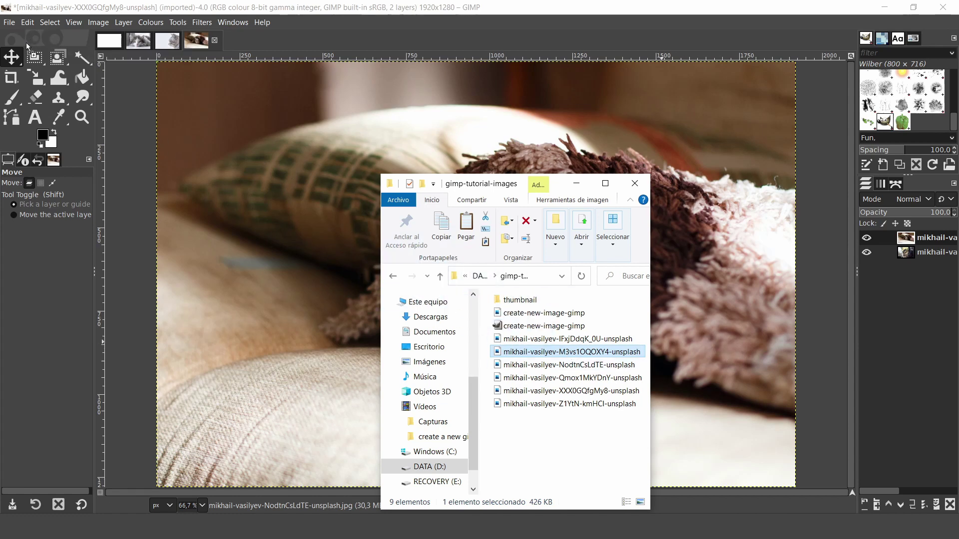
pyautogui.moveTo(19, 34); pyautogui.dragTo(19, 36)
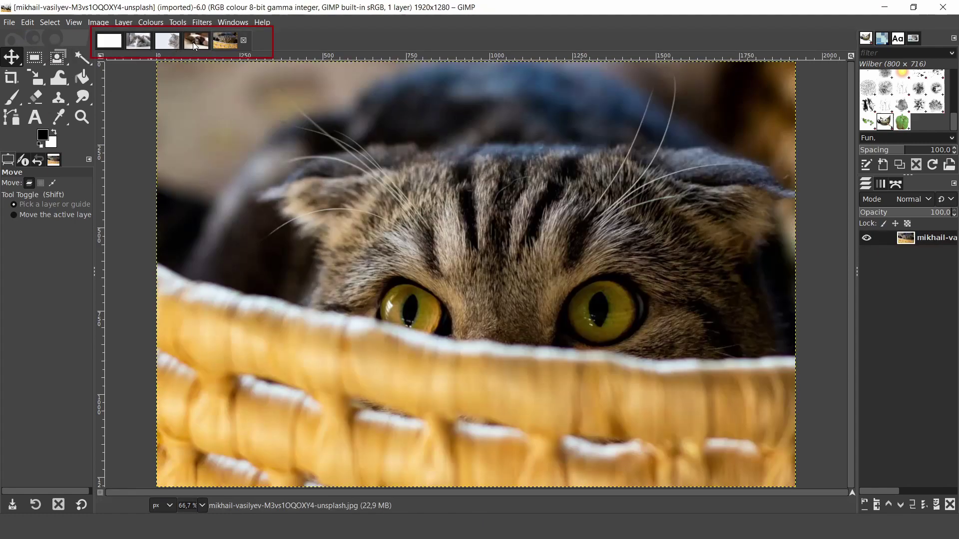
# - Reorder the image tabs, moving the grey profile cat image to the last slot
pyautogui.click(193, 42)
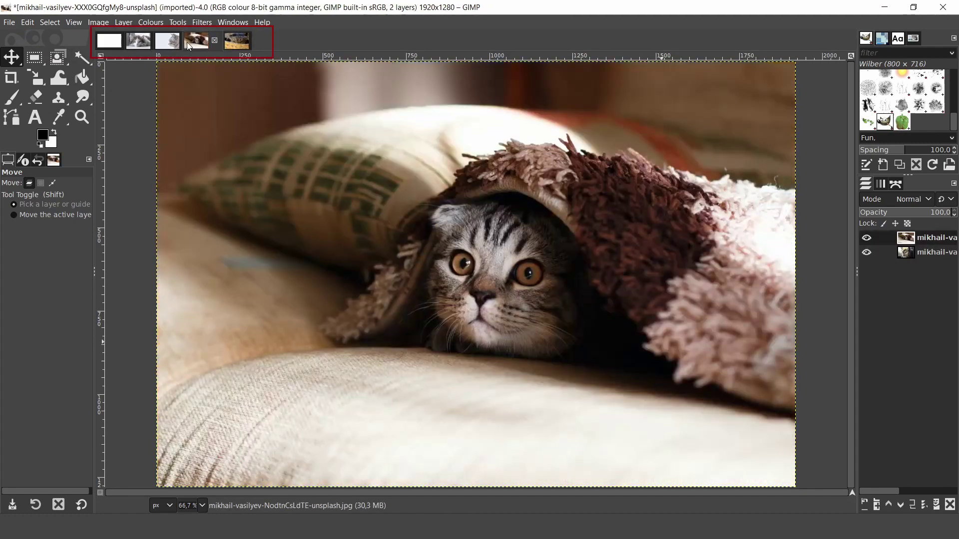
pyautogui.click(166, 41)
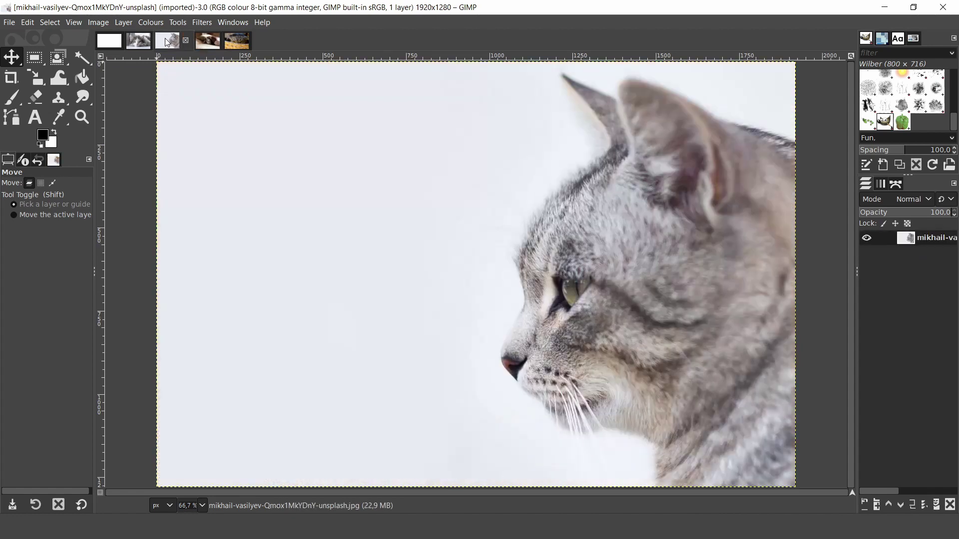
pyautogui.click(135, 46)
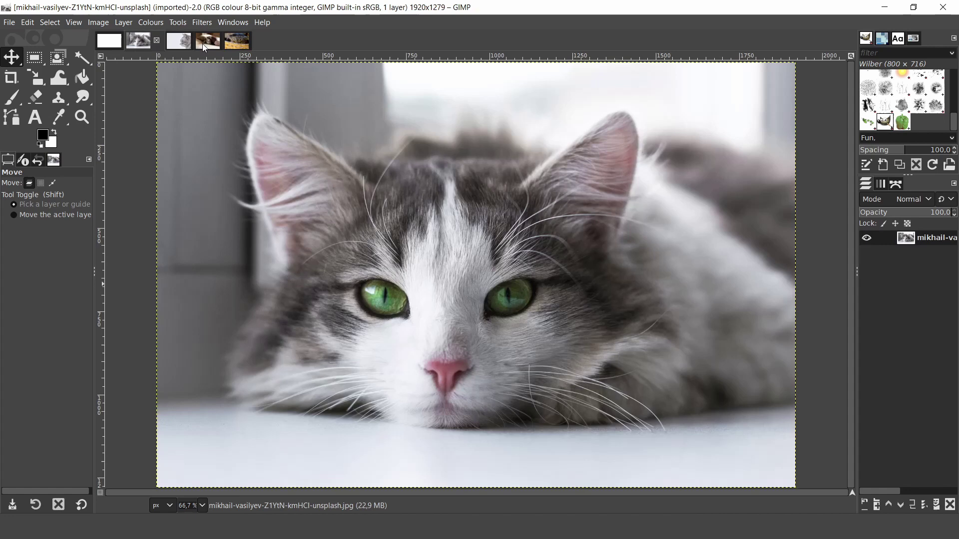
pyautogui.click(169, 42)
pyautogui.moveTo(169, 42); pyautogui.dragTo(134, 43)
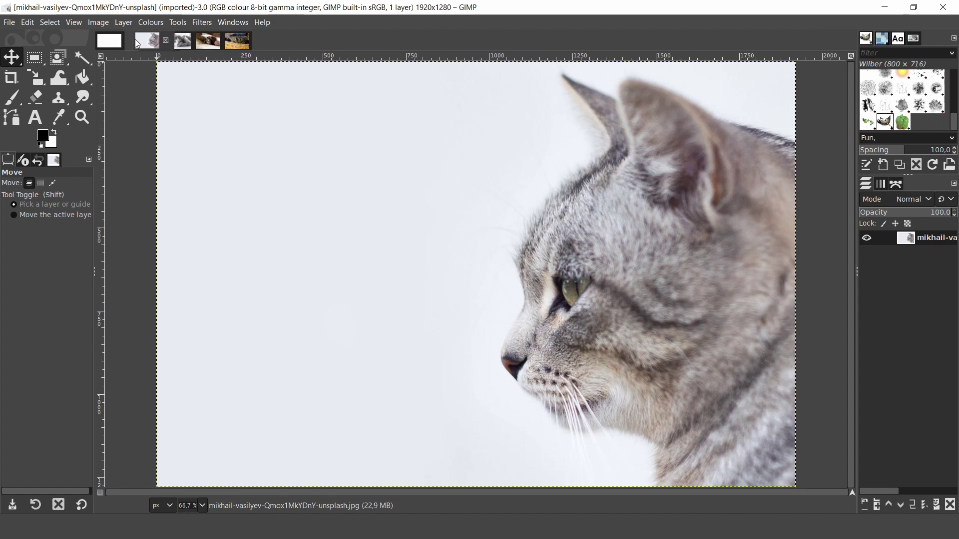
pyautogui.moveTo(135, 39); pyautogui.dragTo(188, 41)
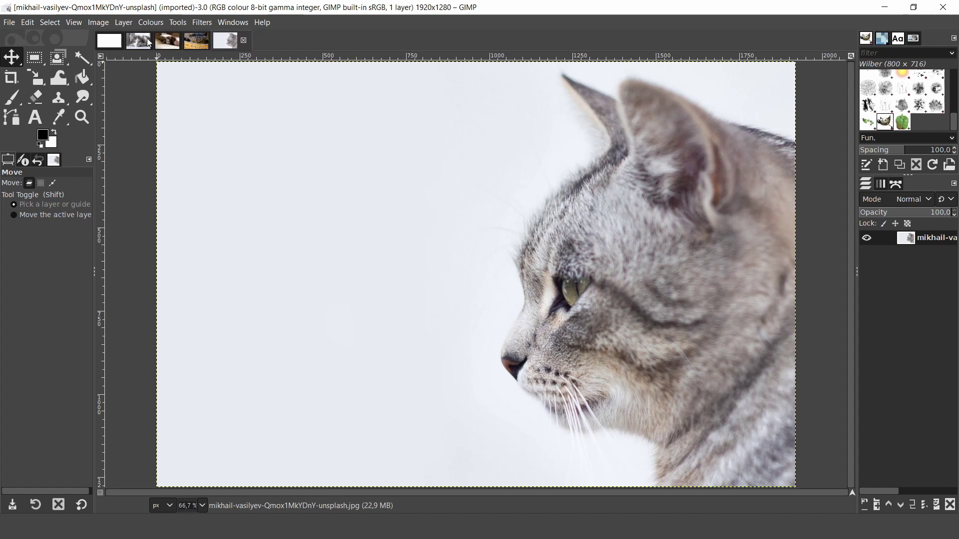
pyautogui.click(143, 45)
pyautogui.click(168, 41)
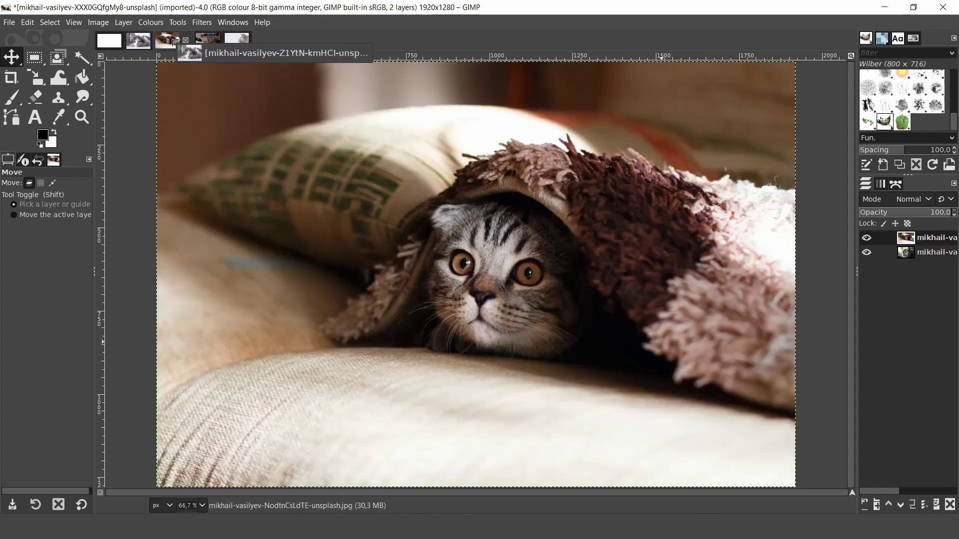
# - Drop the grey-white cat image onto the canvas as a Dropped Buffer top layer, checking layer visibility
pyautogui.moveTo(175, 42); pyautogui.dragTo(268, 167)
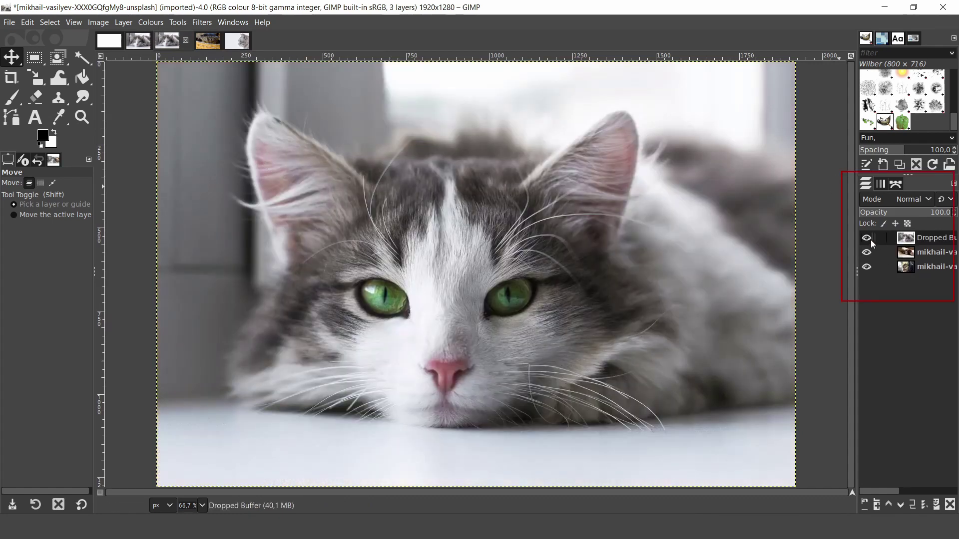
pyautogui.click(868, 238)
pyautogui.click(866, 251)
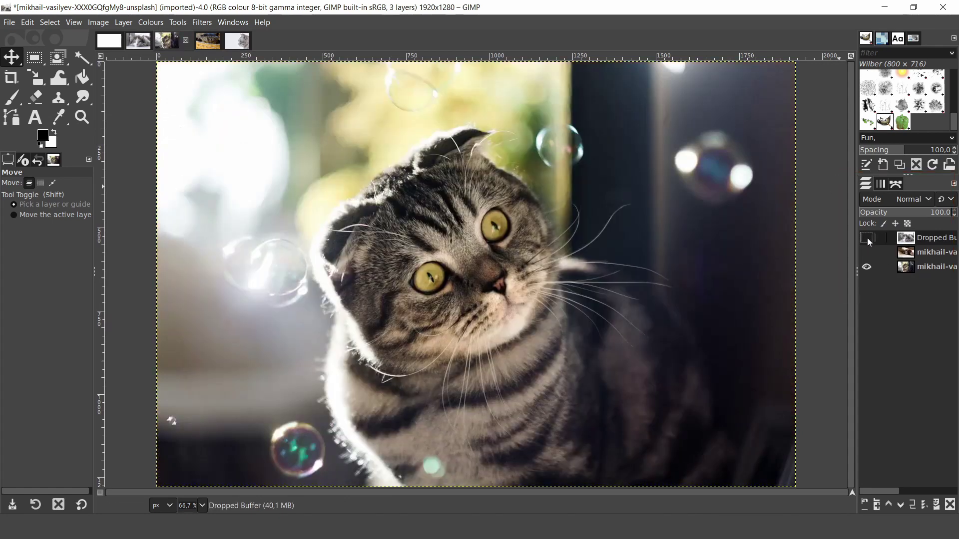
pyautogui.click(868, 238)
pyautogui.click(867, 252)
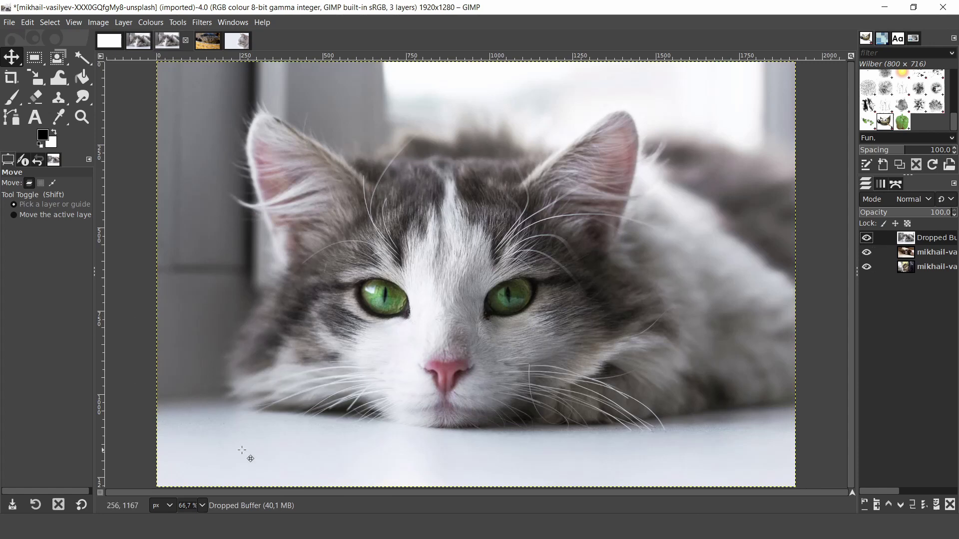
# - Open create-new-image-gimp.png from the gimp-tutorial-images folder with GIMP using Open with
pyautogui.hotkey('alt', 'Tab')
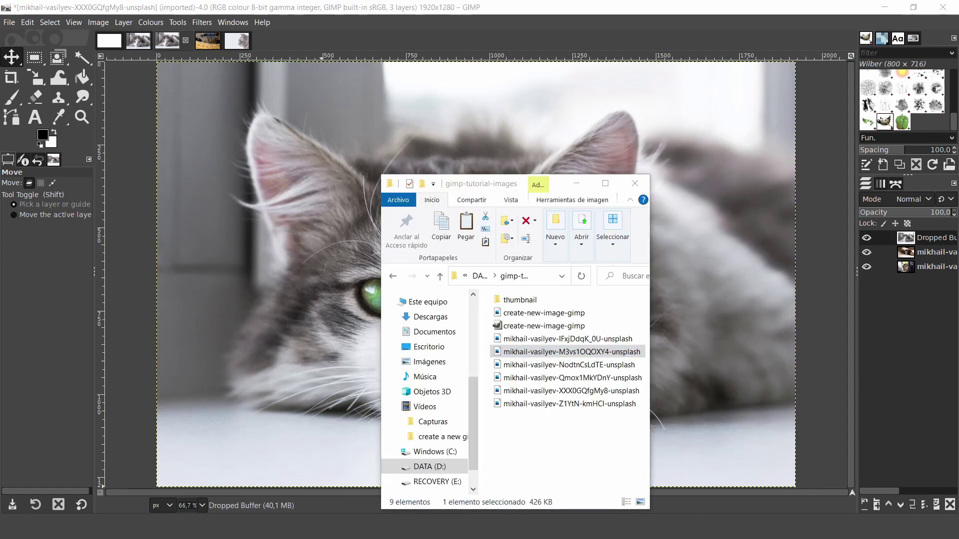
pyautogui.rightClick(544, 315)
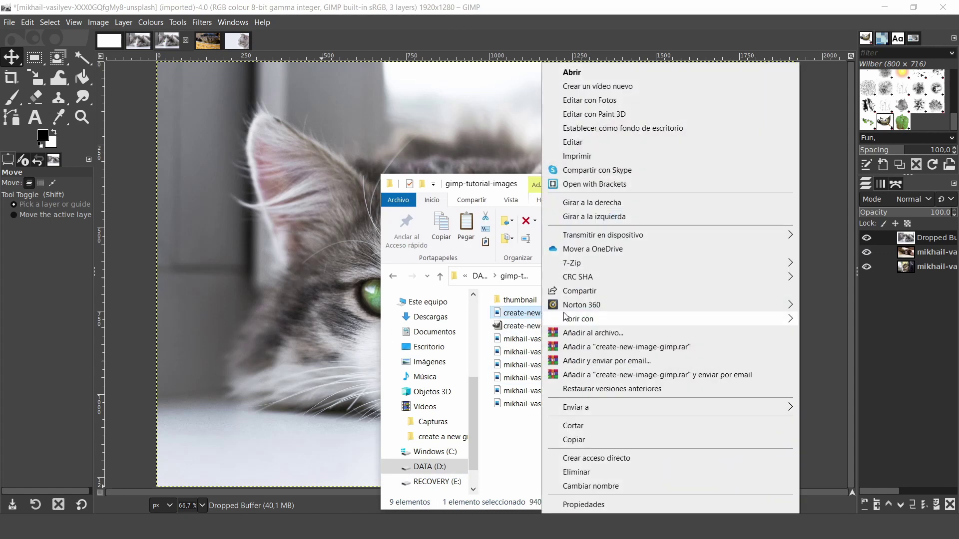
pyautogui.moveTo(577, 321)
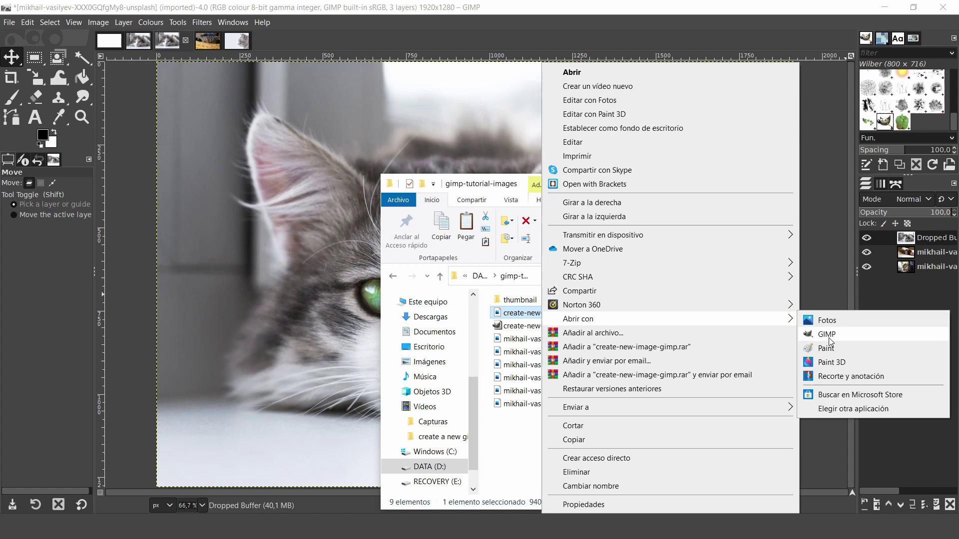
pyautogui.click(827, 336)
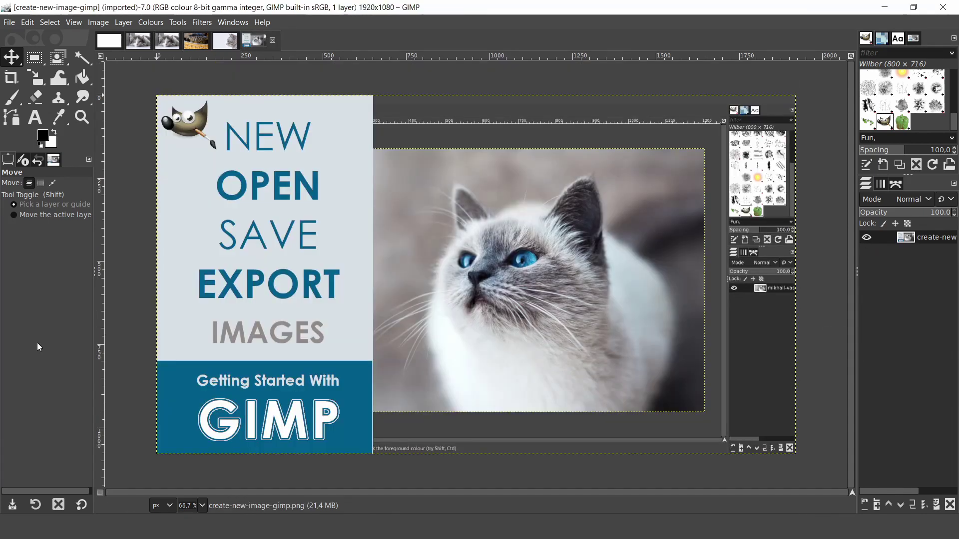
pyautogui.click(8, 23)
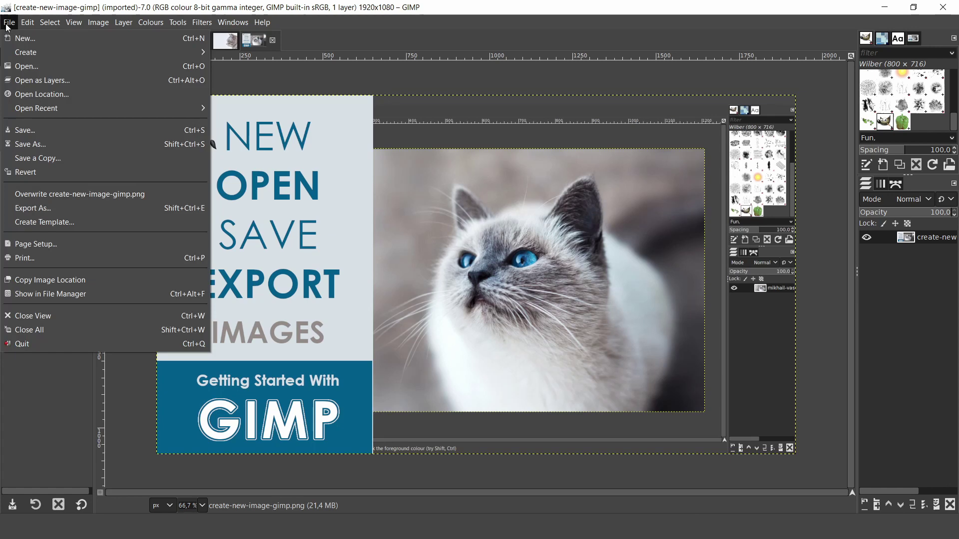
pyautogui.click(95, 80)
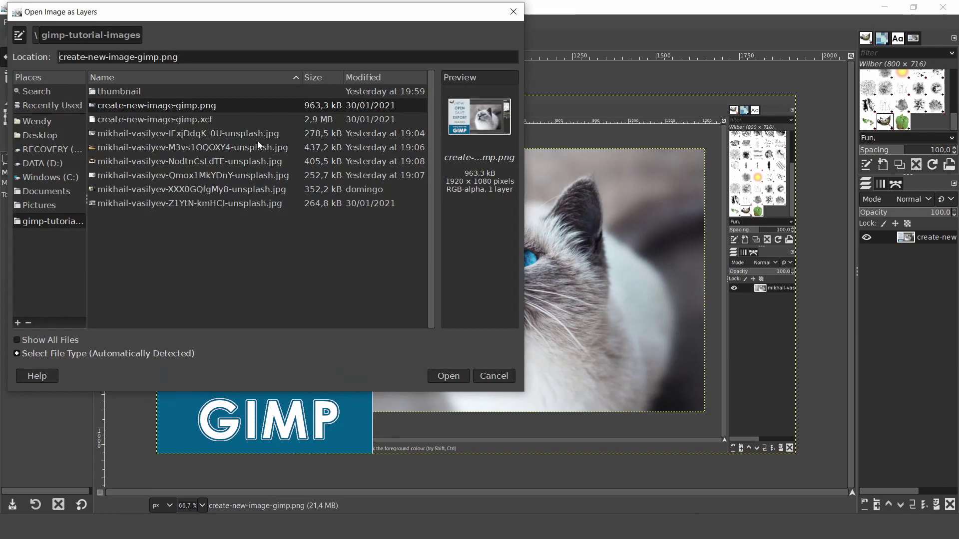
pyautogui.click(514, 12)
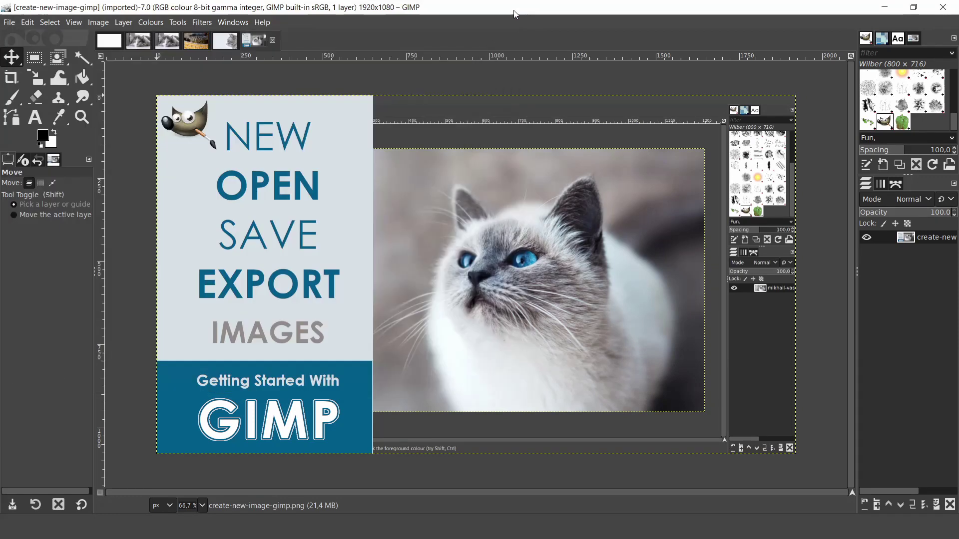
pyautogui.click(8, 24)
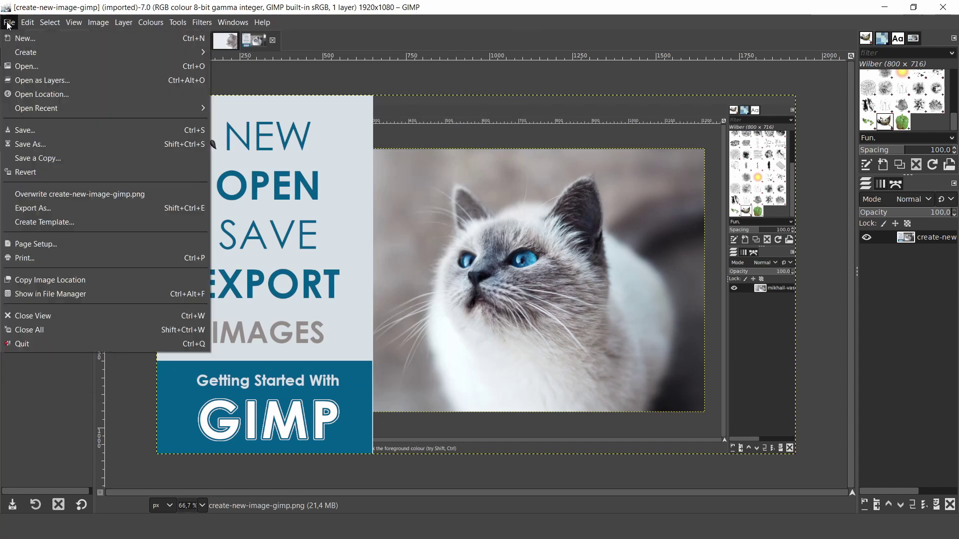
# - Save the image as create-new-image-gimp01.xcf by appending 01 to the existing file name
pyautogui.click(63, 145)
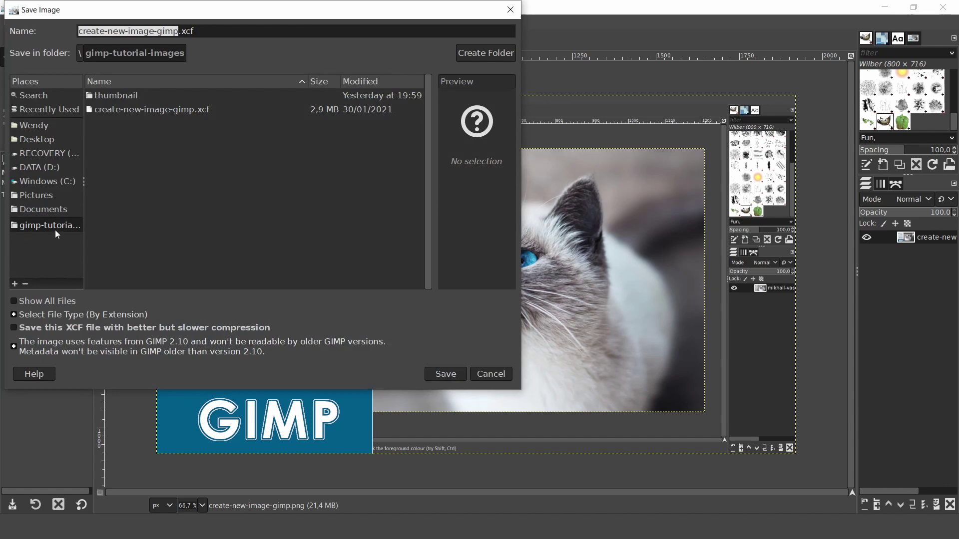
pyautogui.click(207, 29)
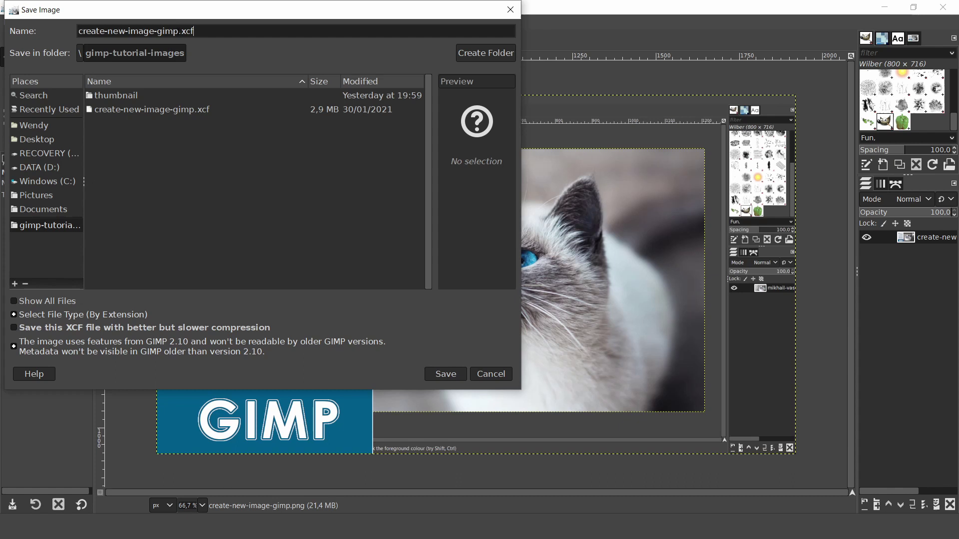
pyautogui.moveTo(178, 31); pyautogui.dragTo(62, 34)
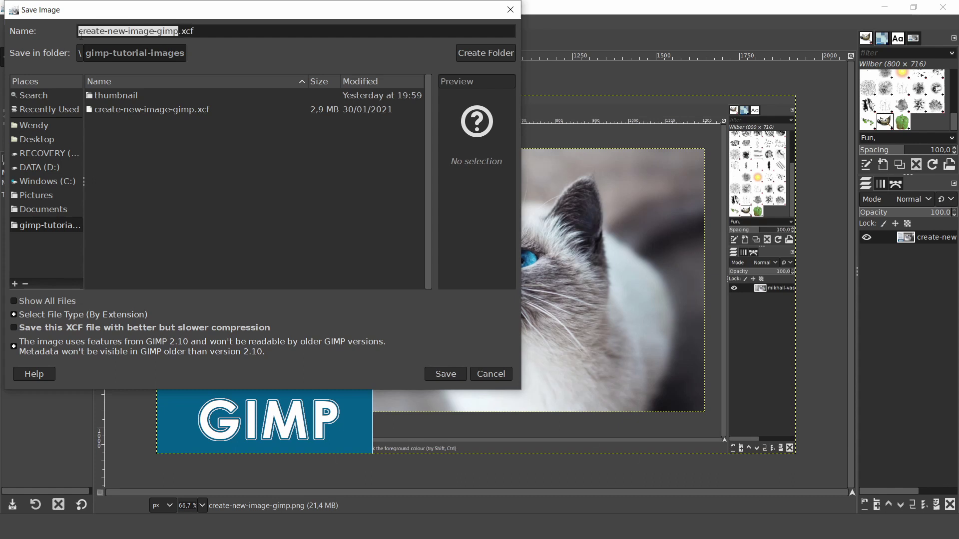
pyautogui.moveTo(194, 31); pyautogui.dragTo(179, 31)
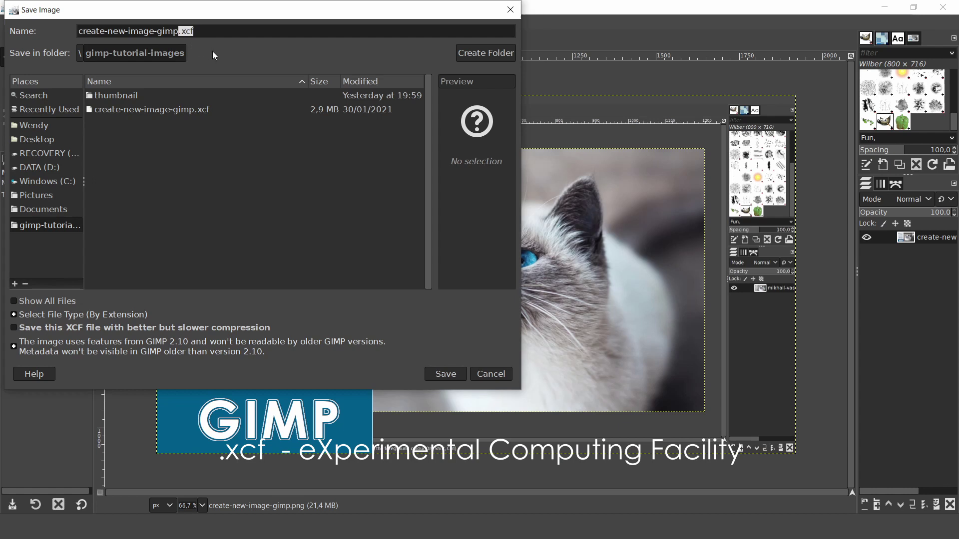
pyautogui.click(178, 112)
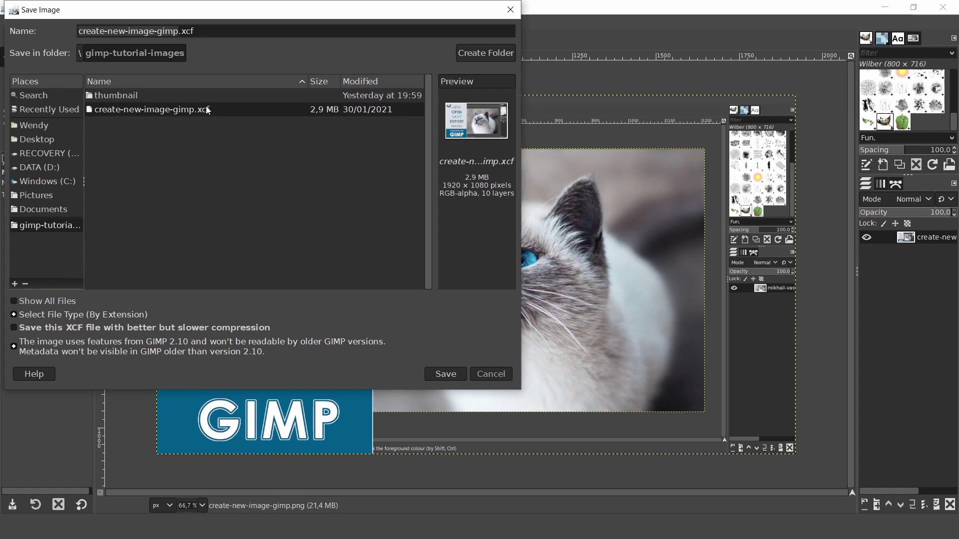
pyautogui.click(200, 30)
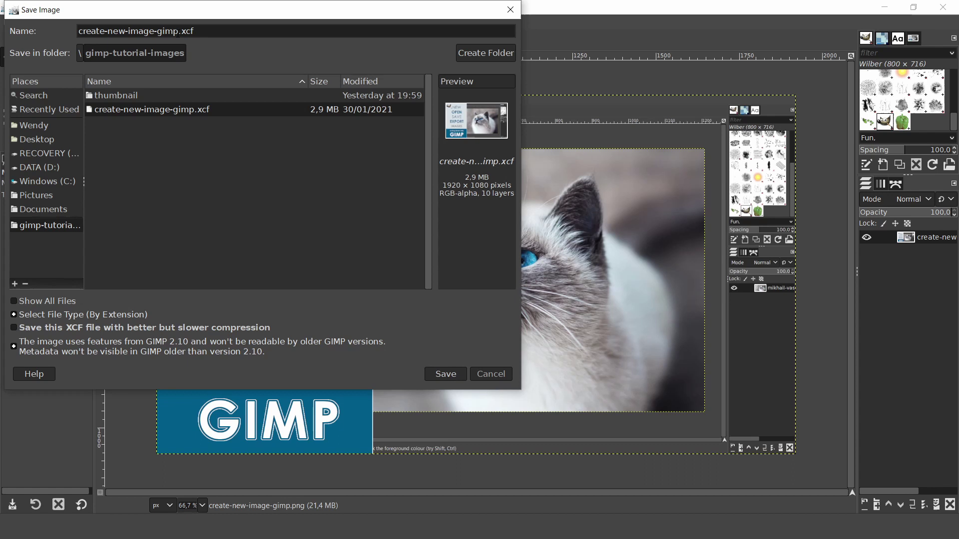
pyautogui.write('01')
pyautogui.click(212, 30)
pyautogui.hotkey('ctrl', 'a')
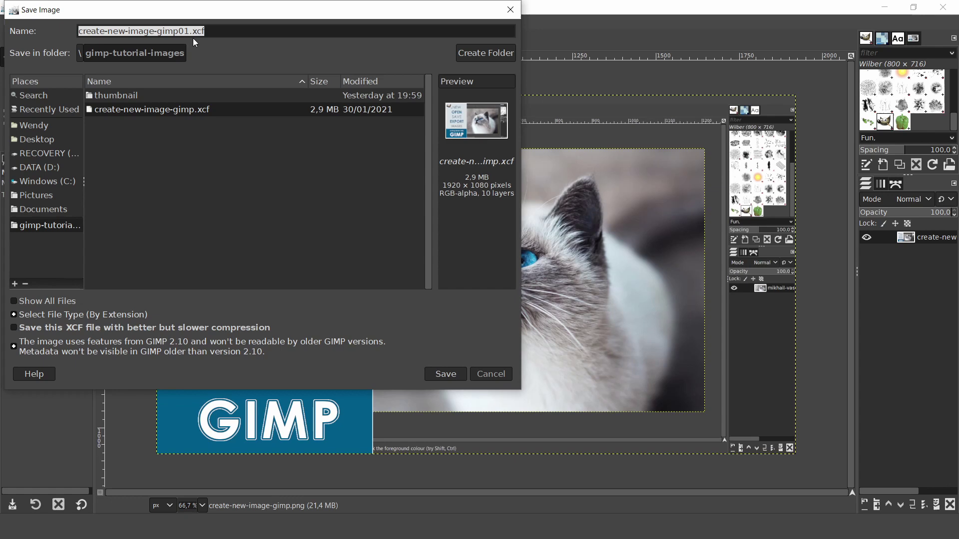
pyautogui.click(436, 375)
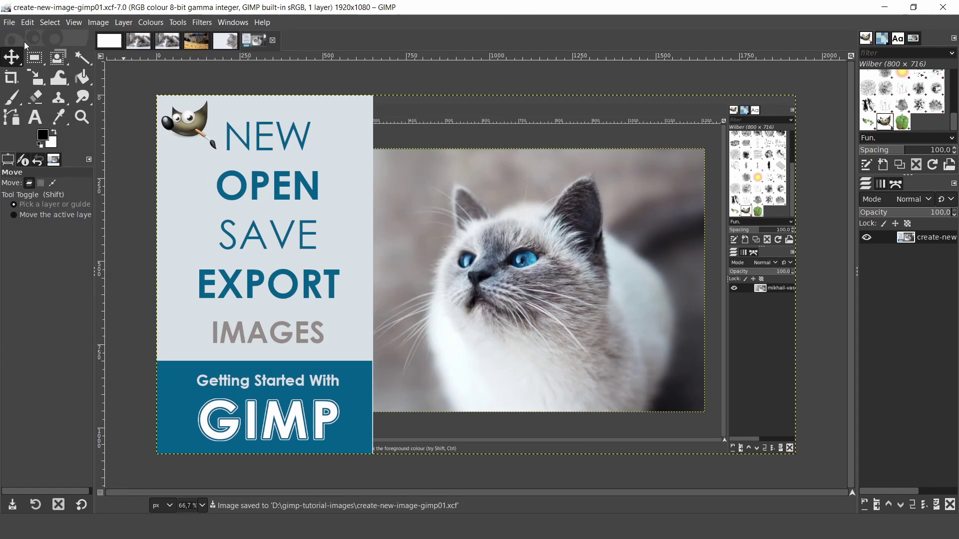
pyautogui.click(9, 24)
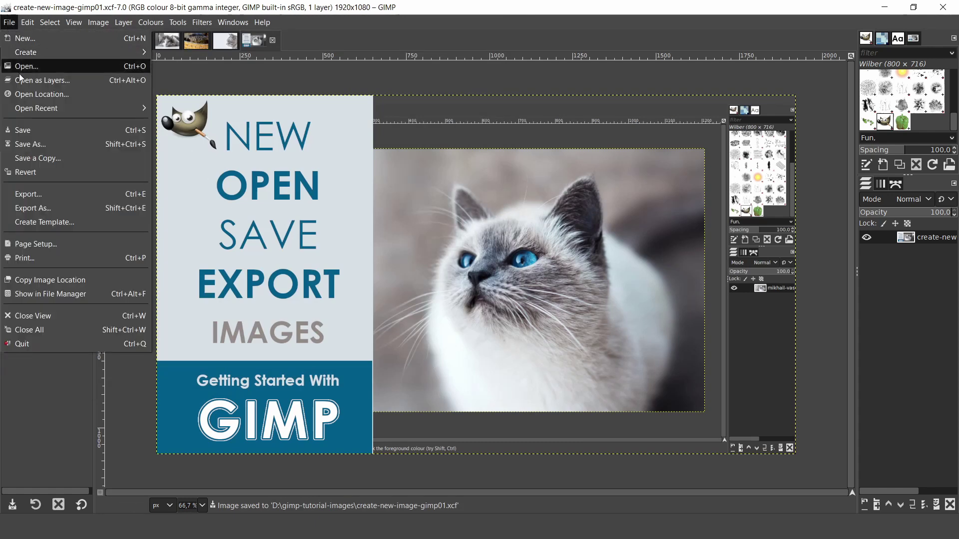
pyautogui.click(65, 209)
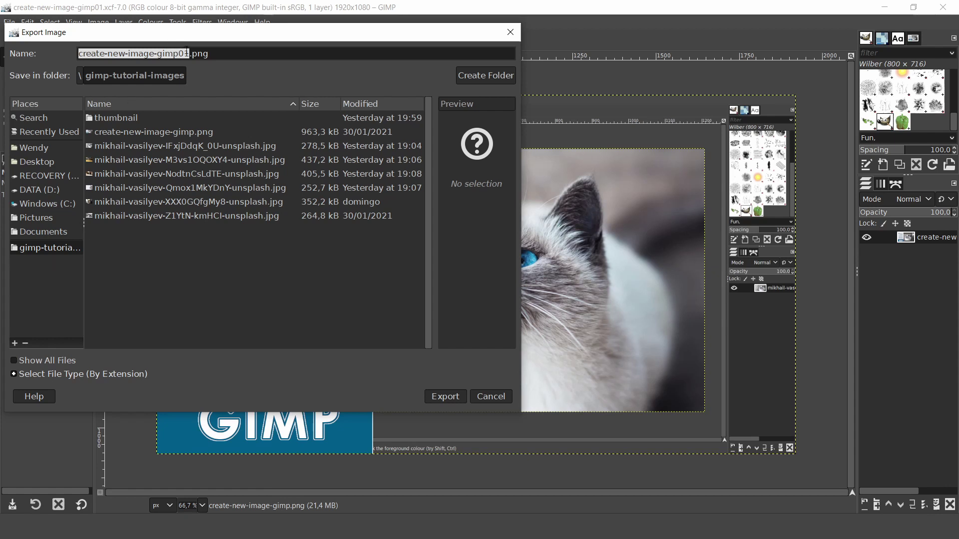
pyautogui.click(209, 53)
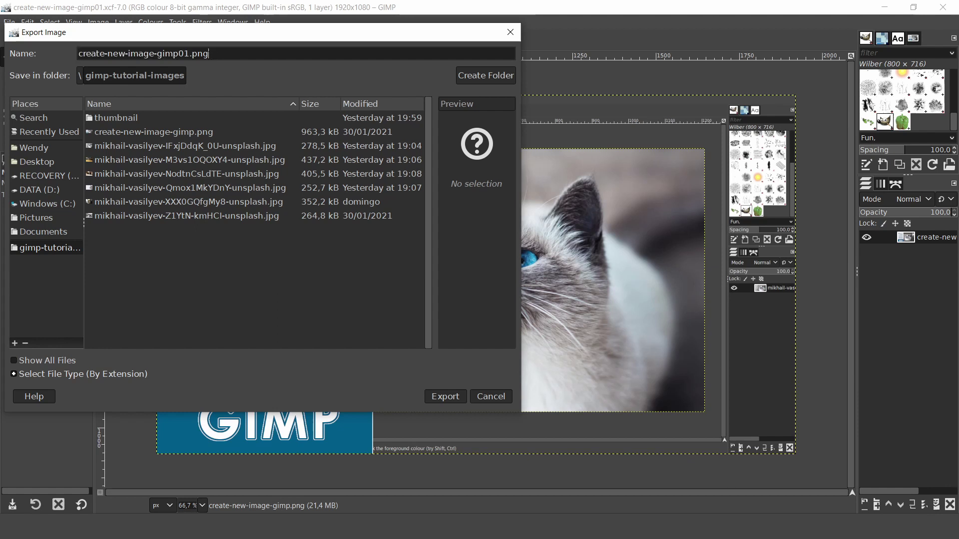
pyautogui.moveTo(209, 53); pyautogui.dragTo(189, 59)
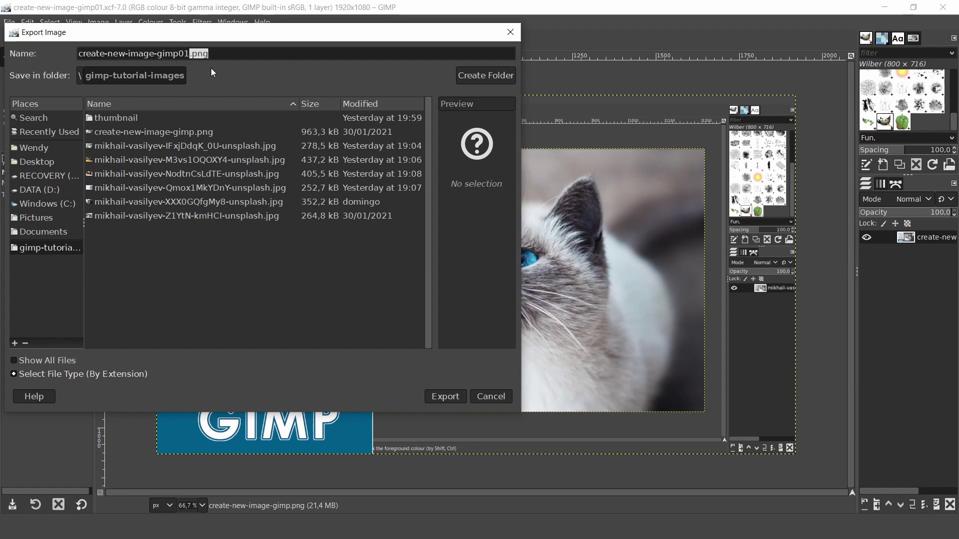
pyautogui.click(126, 374)
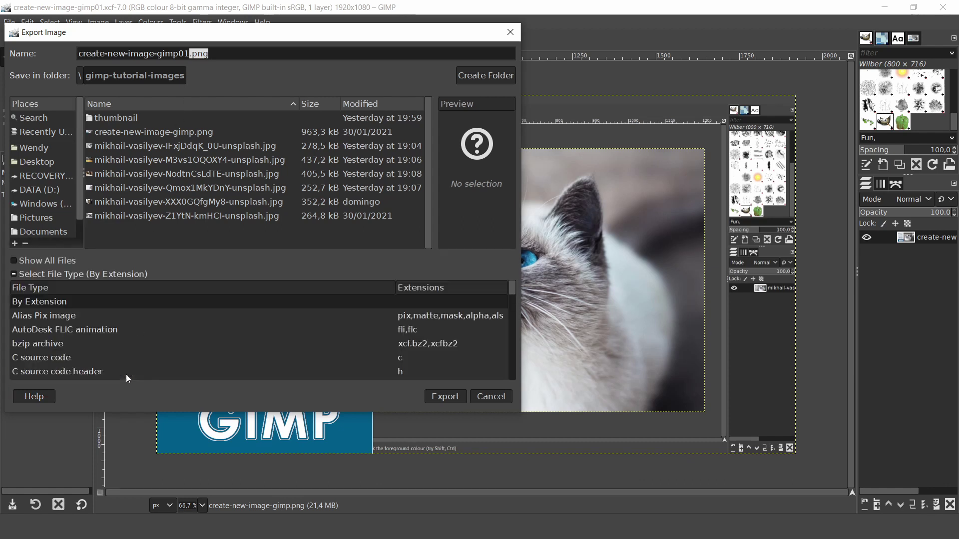
pyautogui.scroll(-5, 341, 354)
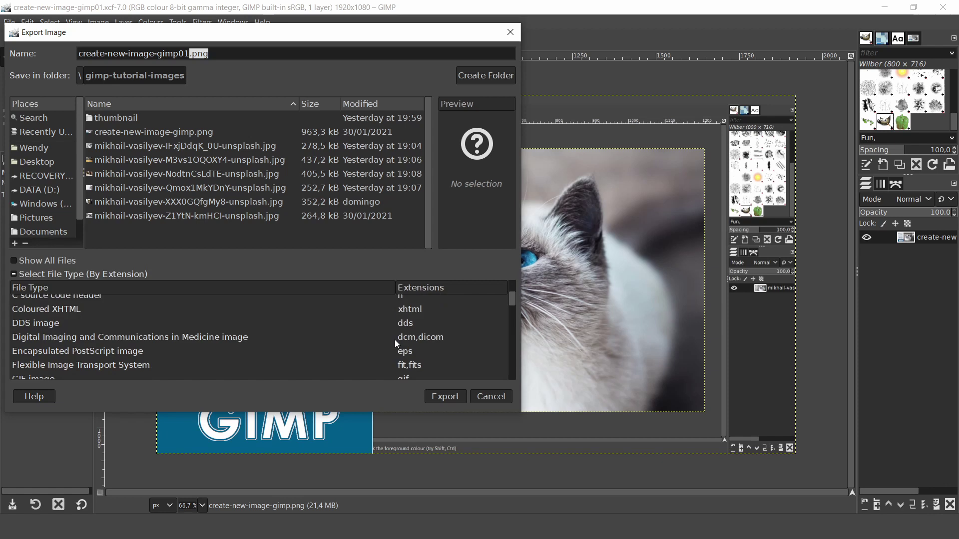
pyautogui.scroll(-7, 394, 340)
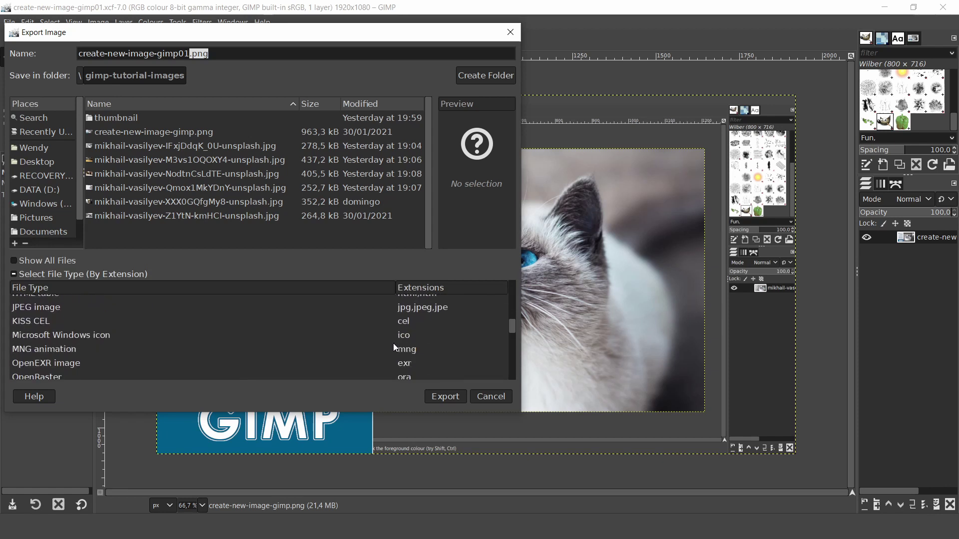
pyautogui.scroll(-8, 394, 344)
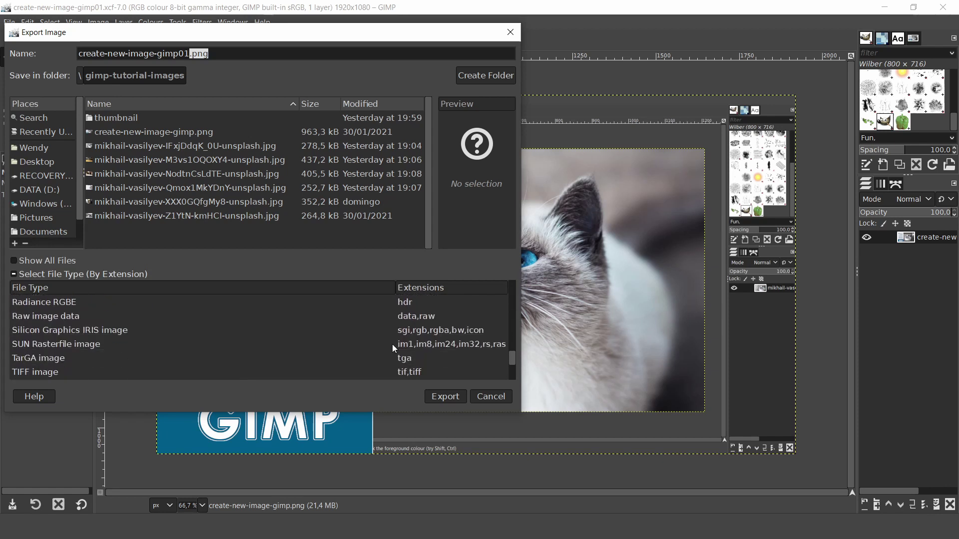
pyautogui.scroll(-2, 391, 343)
pyautogui.scroll(5, 391, 345)
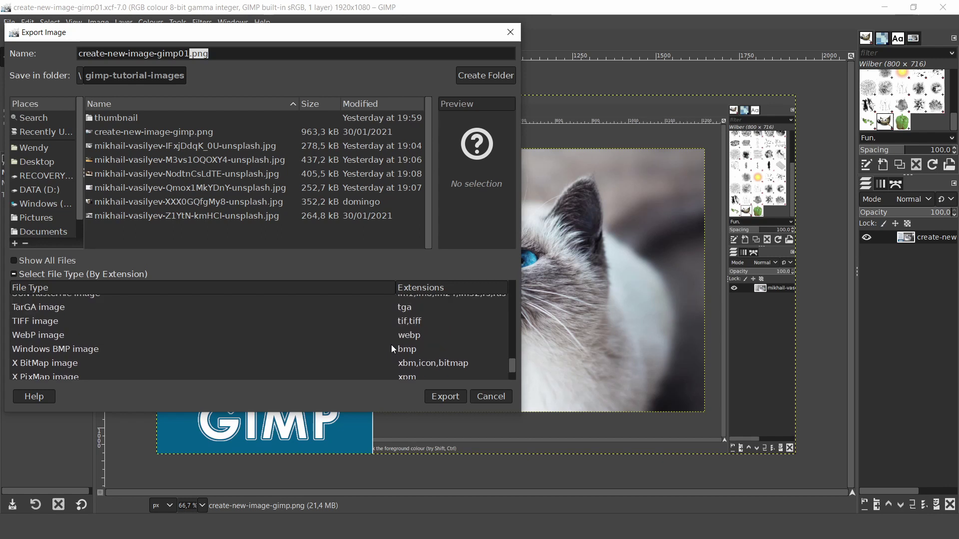
pyautogui.scroll(10, 391, 344)
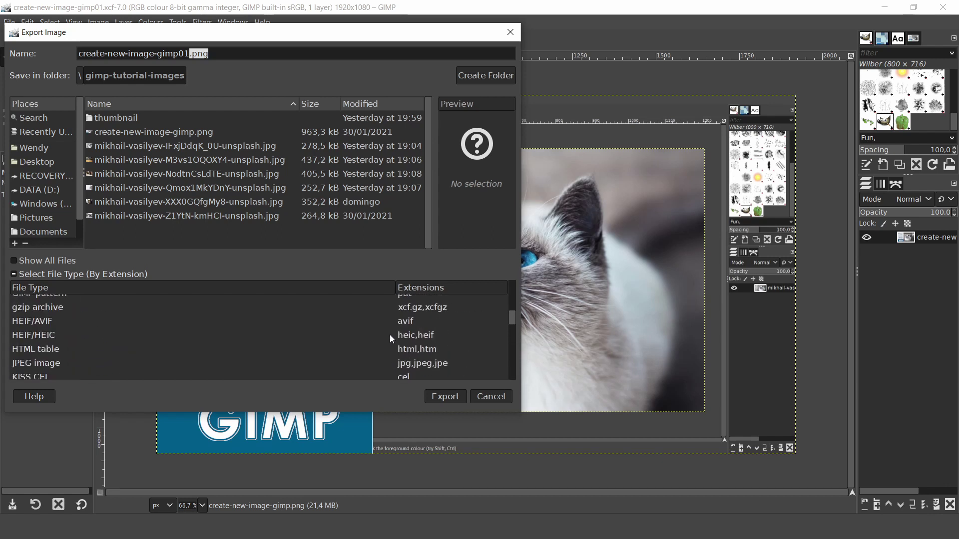
pyautogui.scroll(4, 388, 330)
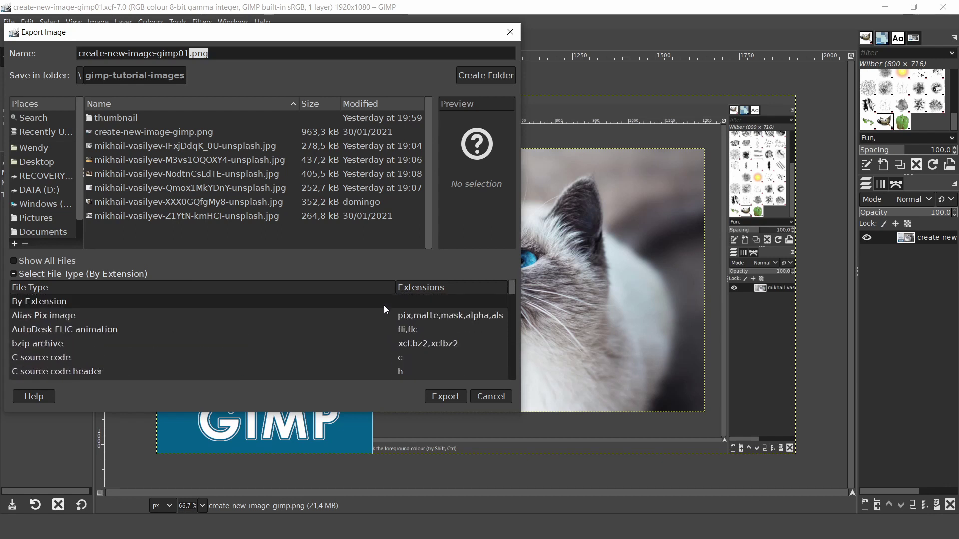
pyautogui.click(510, 32)
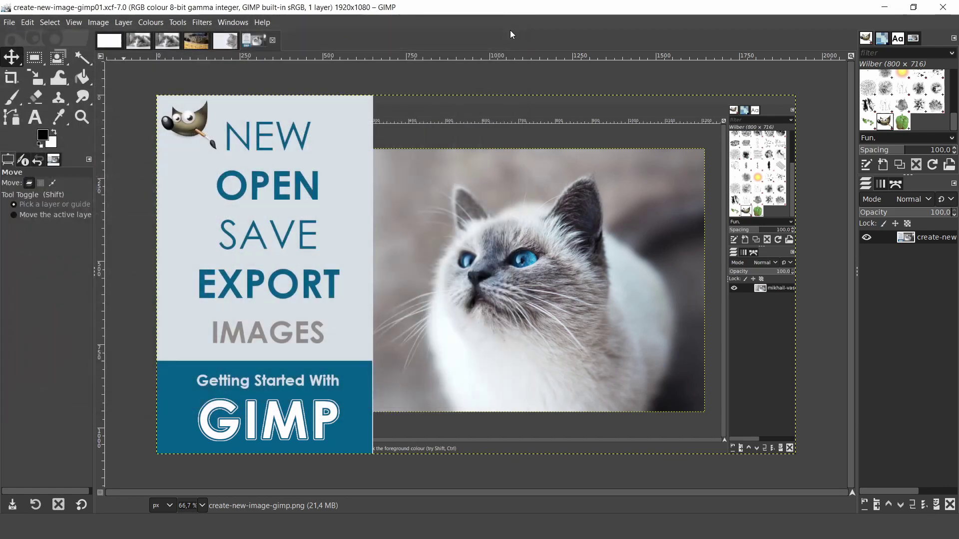